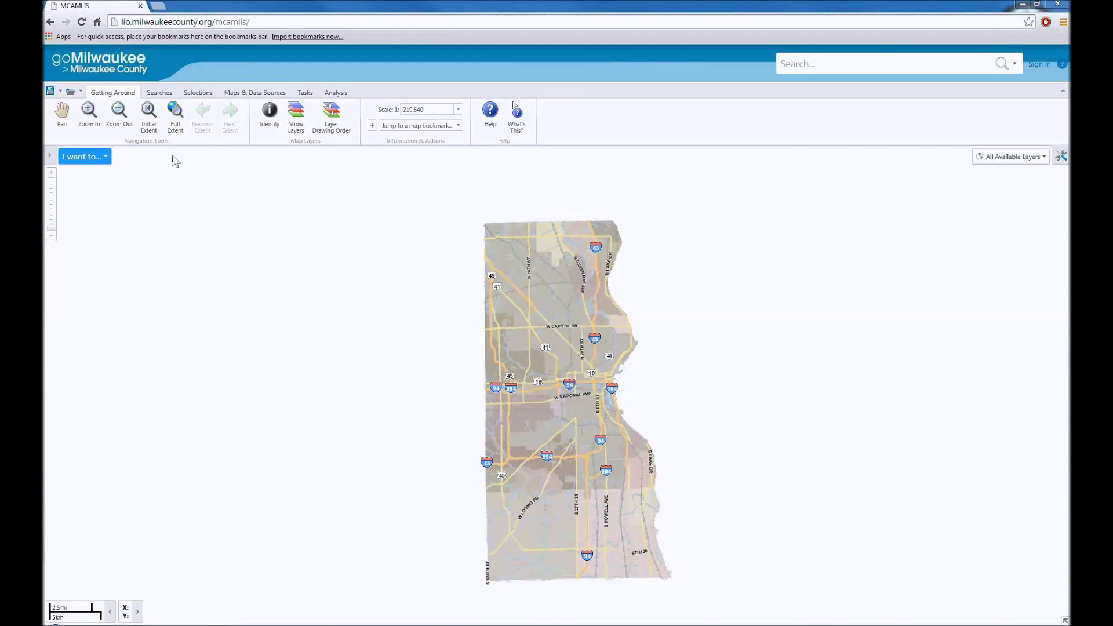
Switch to the Searches tab and briefly check the I want to menu.
click(158, 95)
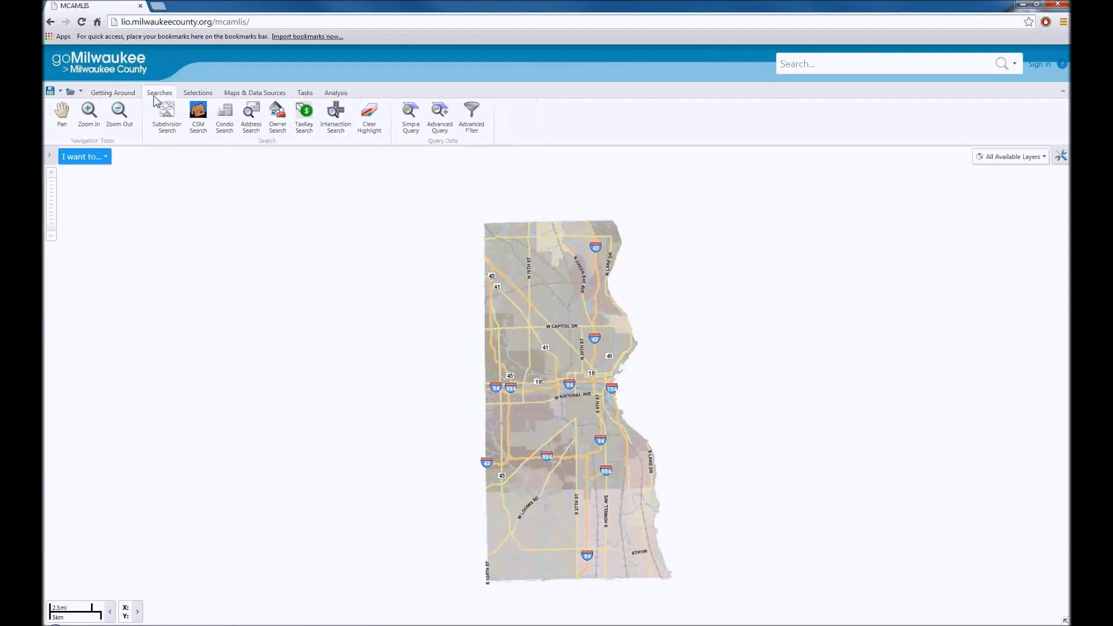
click(99, 158)
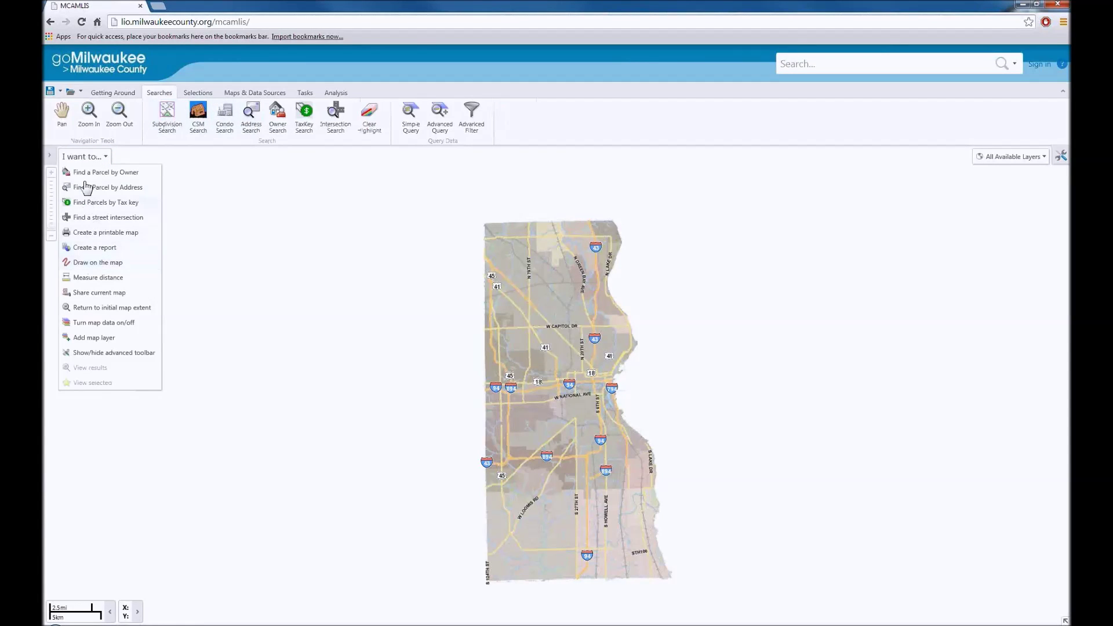
click(85, 157)
Start an Address Search with a partial street address, then cancel it.
click(253, 128)
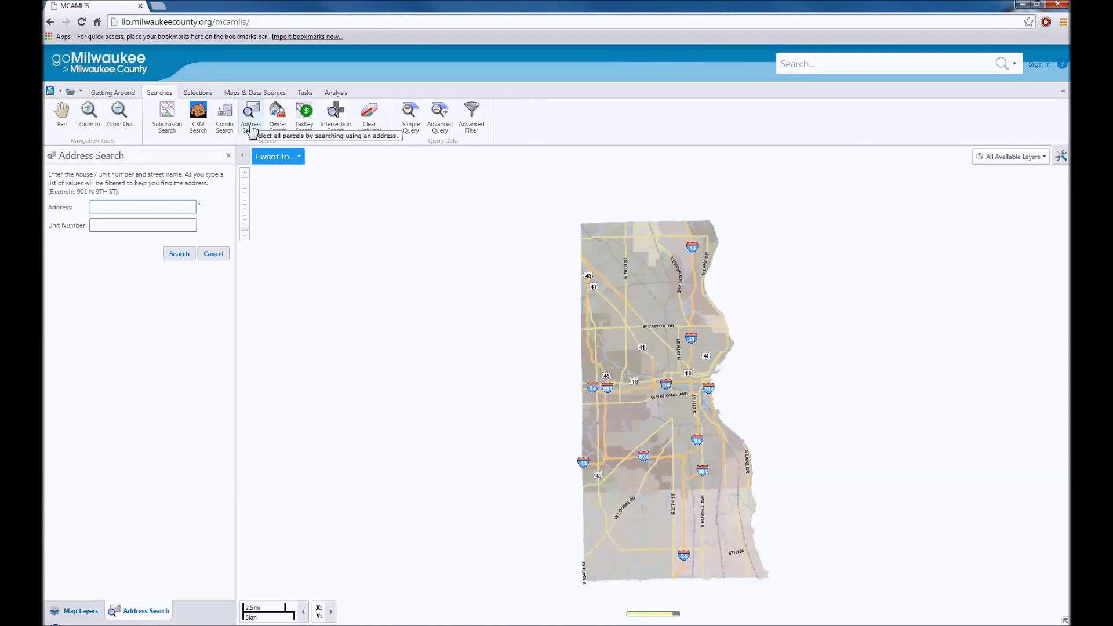
text(2711 w w)
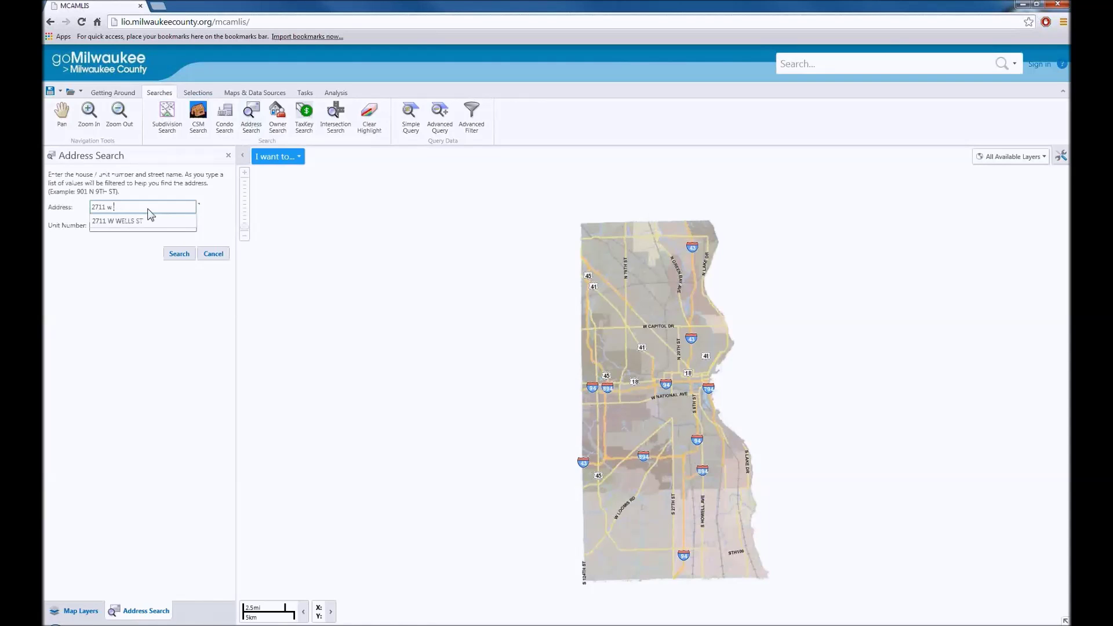
key(BackSpace)
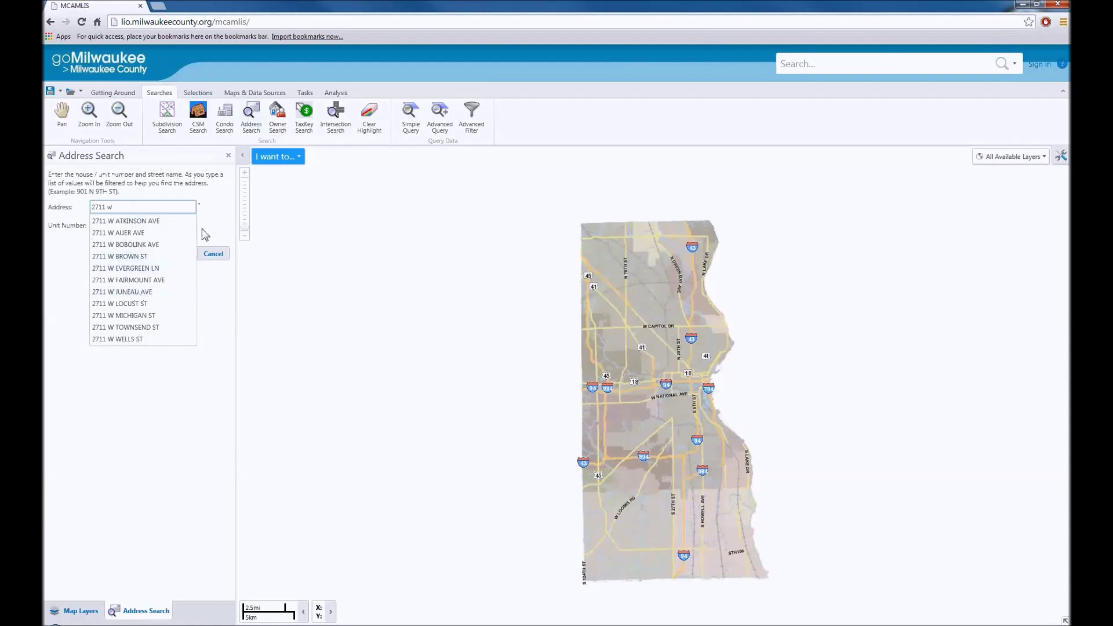
click(211, 255)
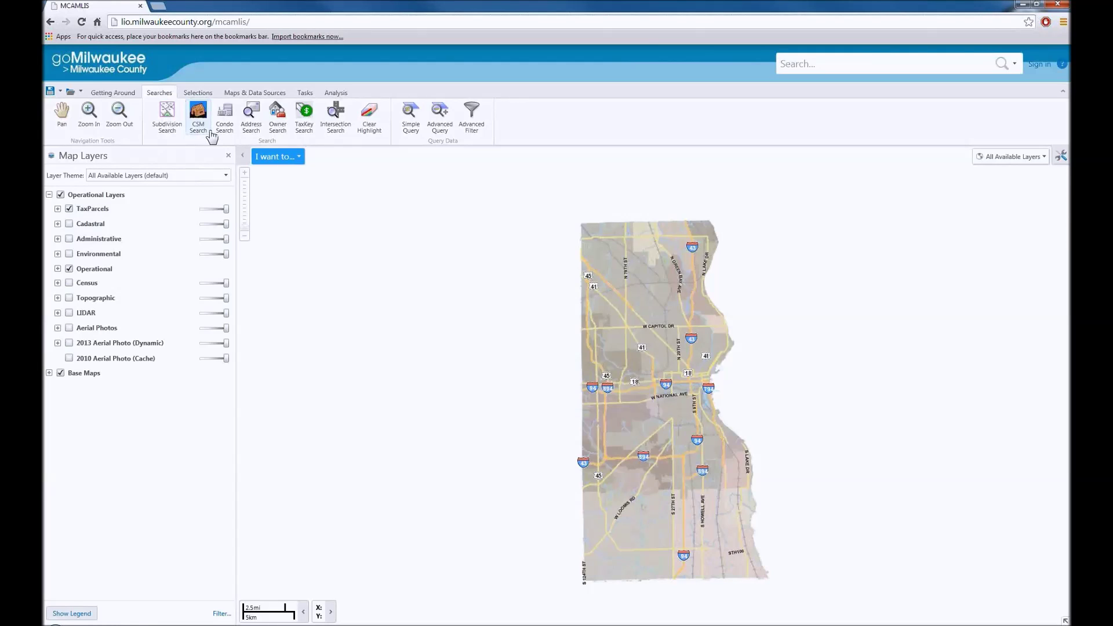
Search subdivisions for FRANKLIN OAKS, zoom to the result, and close the popup and results list.
click(169, 124)
text(FRANKLI)
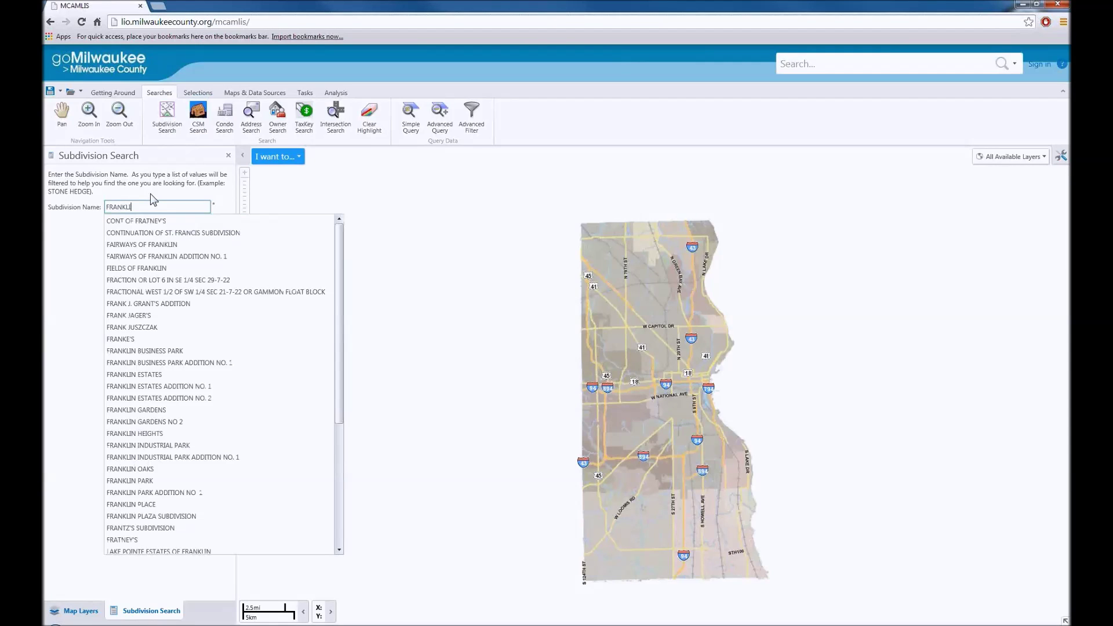
text(N OA)
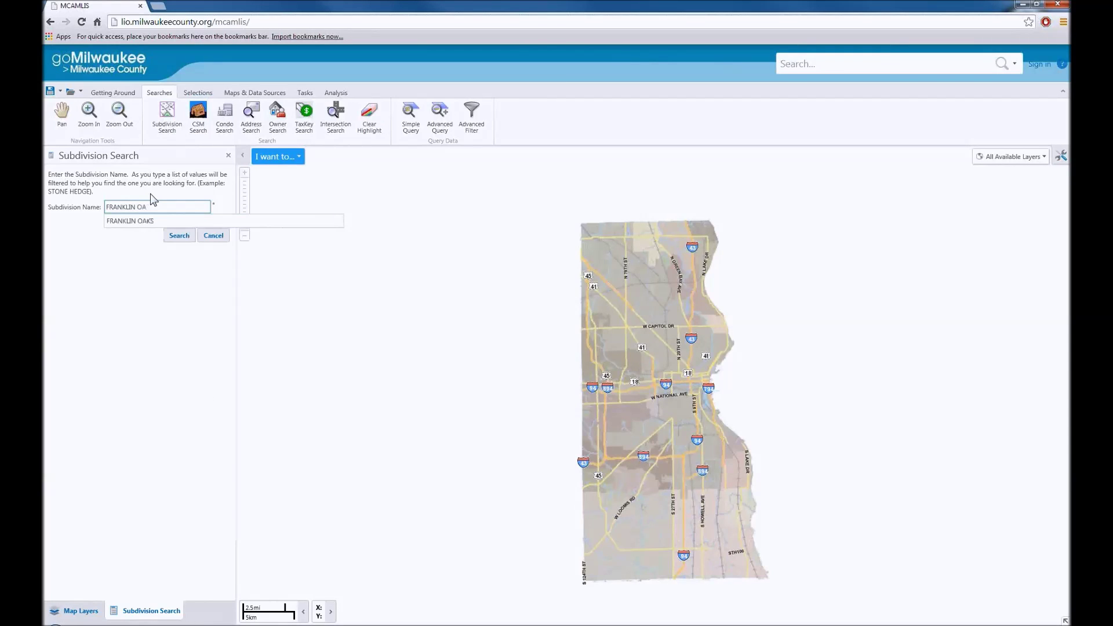
click(144, 221)
click(187, 239)
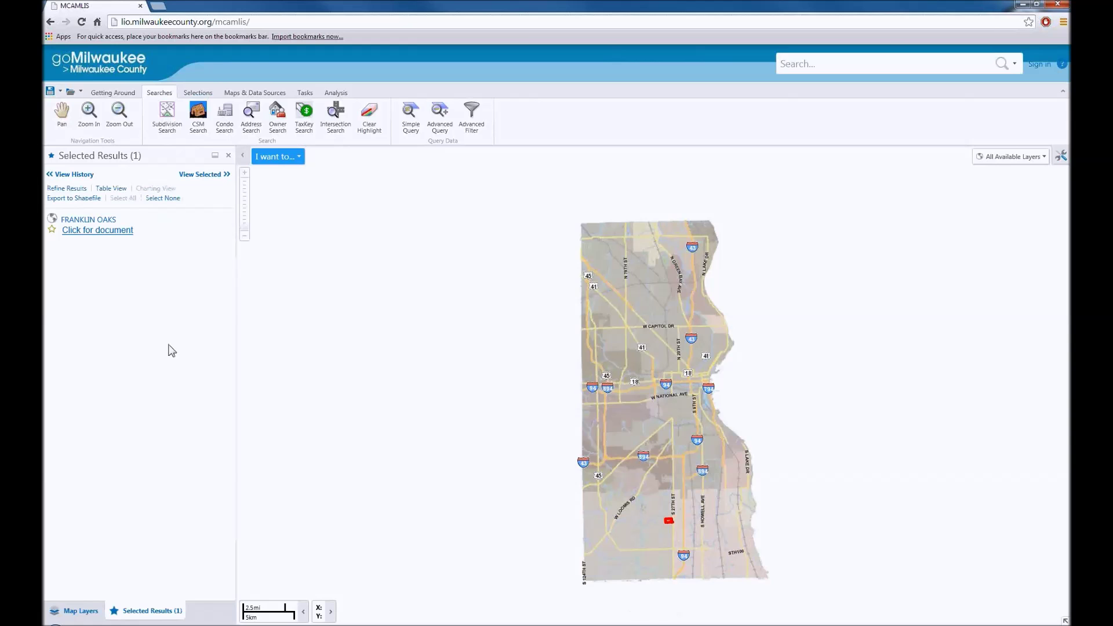
click(193, 238)
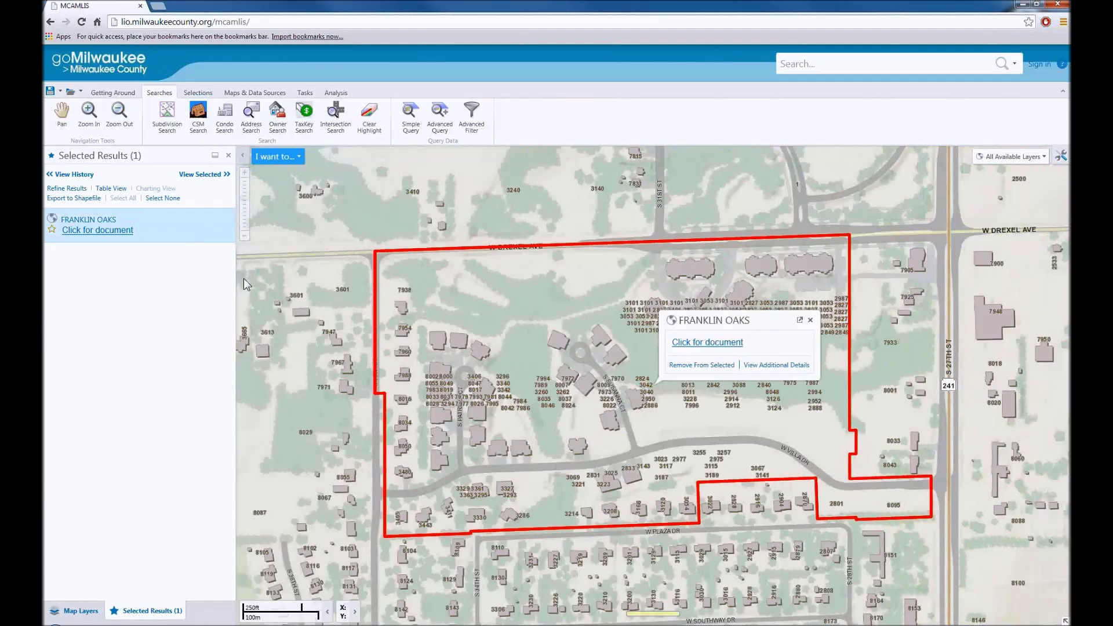
click(811, 320)
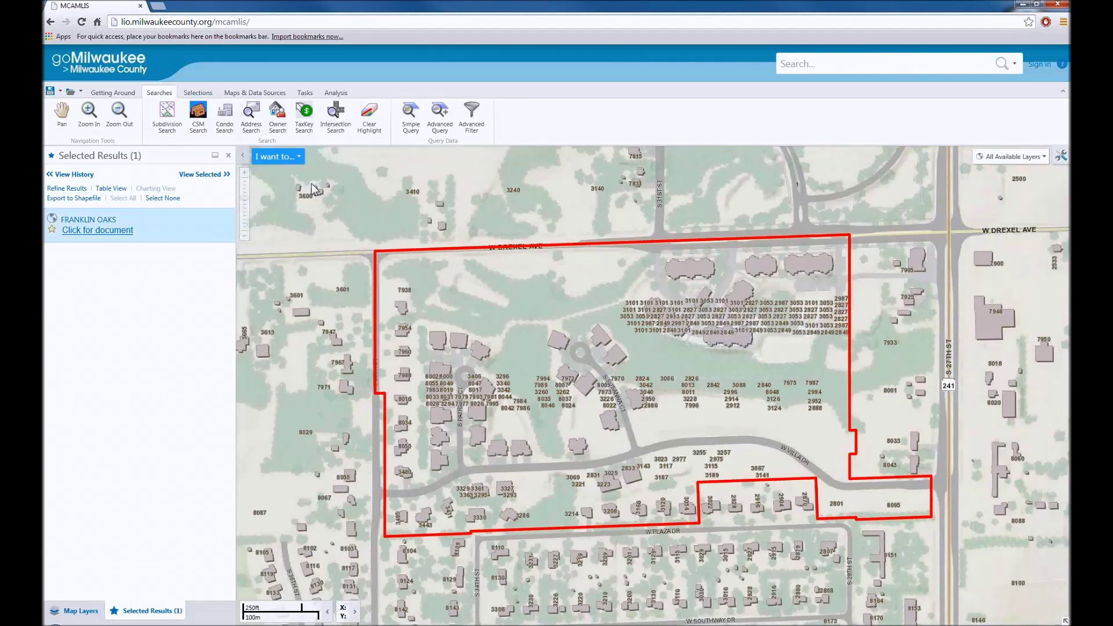
click(228, 155)
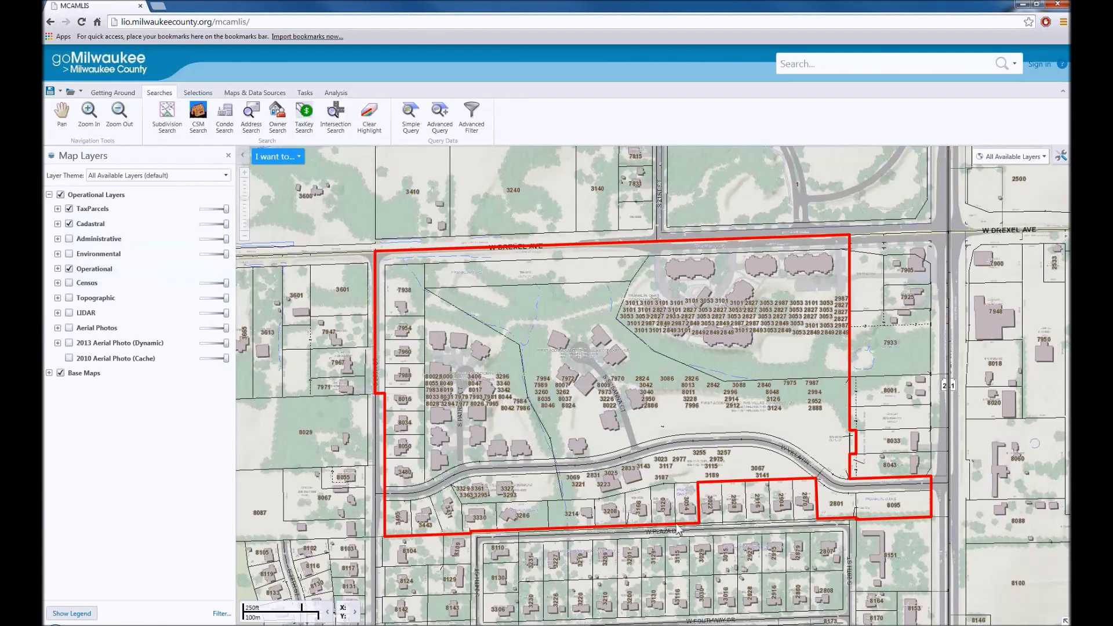
Zoom in on lot 1 and run What's Here on parcel 809-0027, listing 6 records.
scroll(698, 525, up, 2)
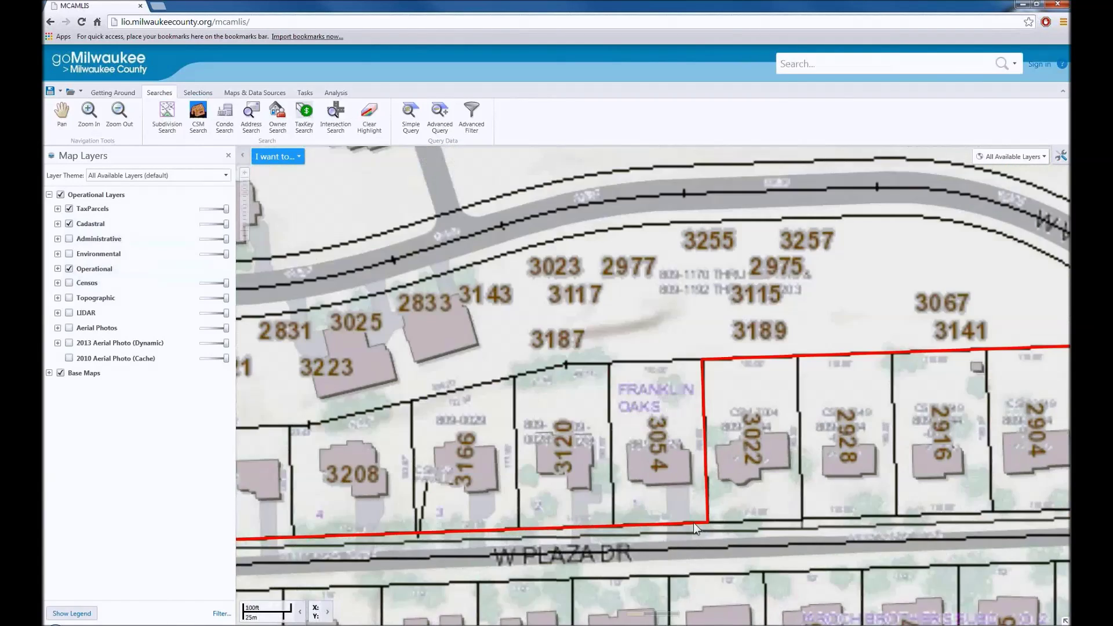
scroll(694, 526, up, 2)
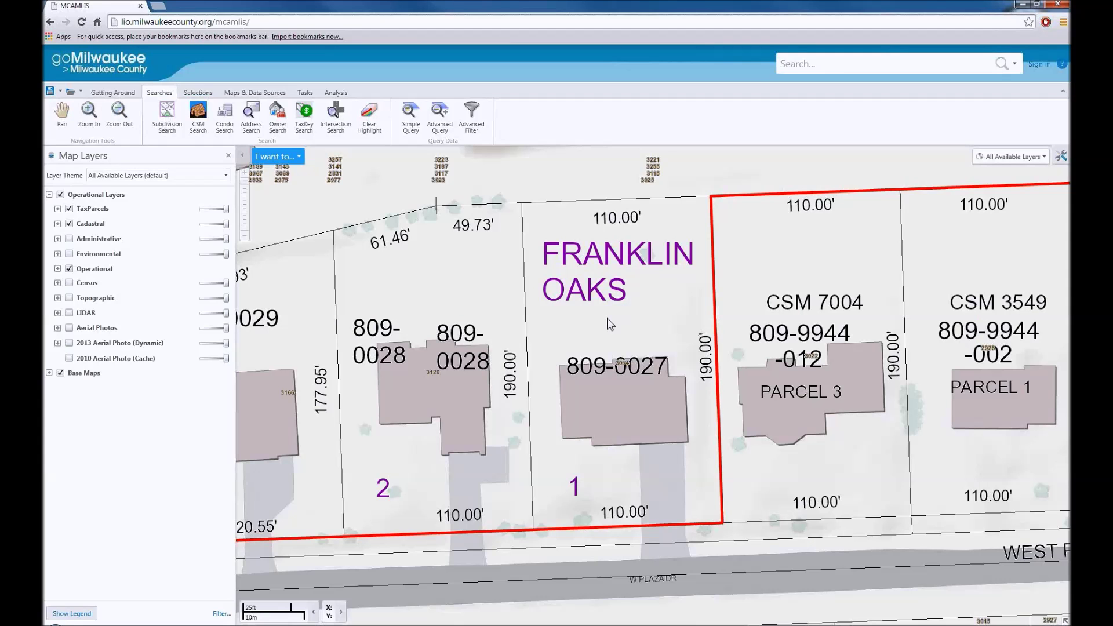
right_click(608, 318)
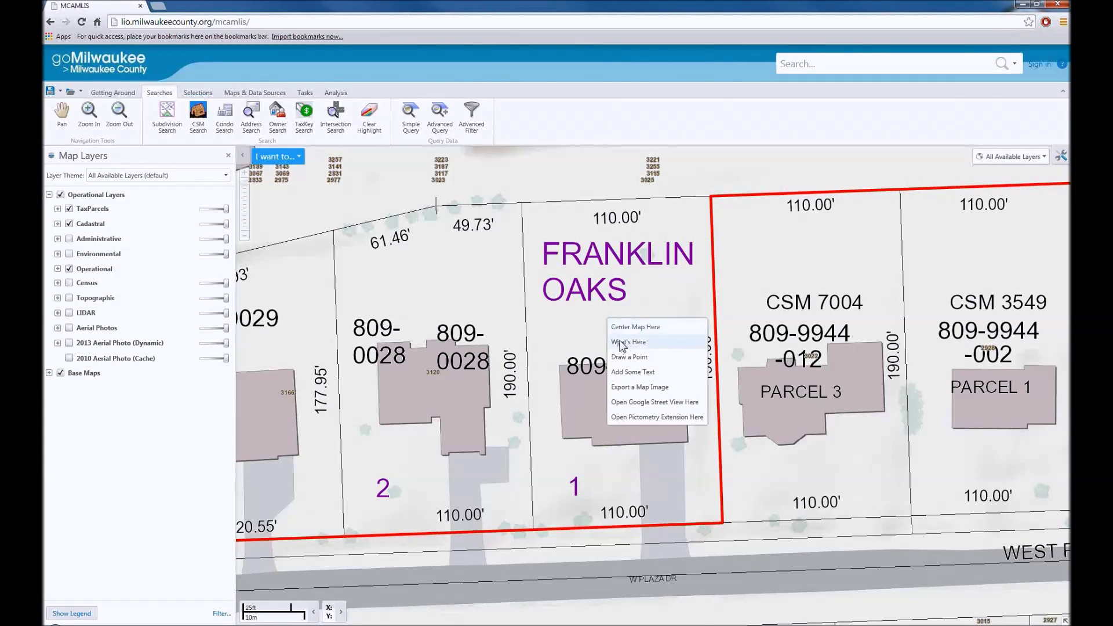
click(620, 342)
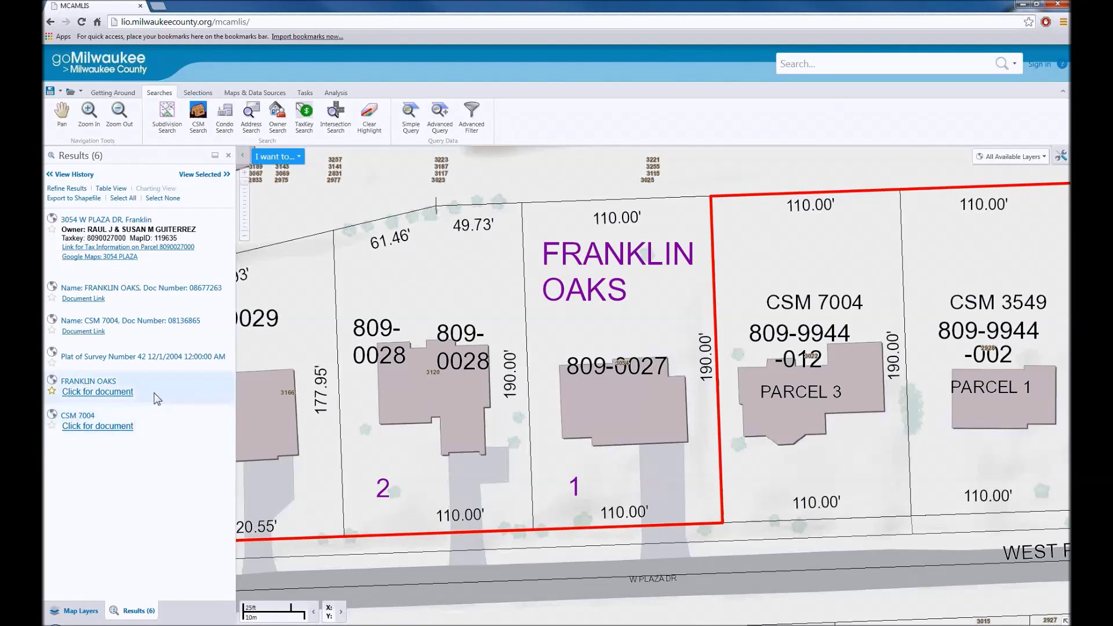
View the Plat of Survey Number 42 PDF, then try the CSM 7004 document and close it.
click(131, 359)
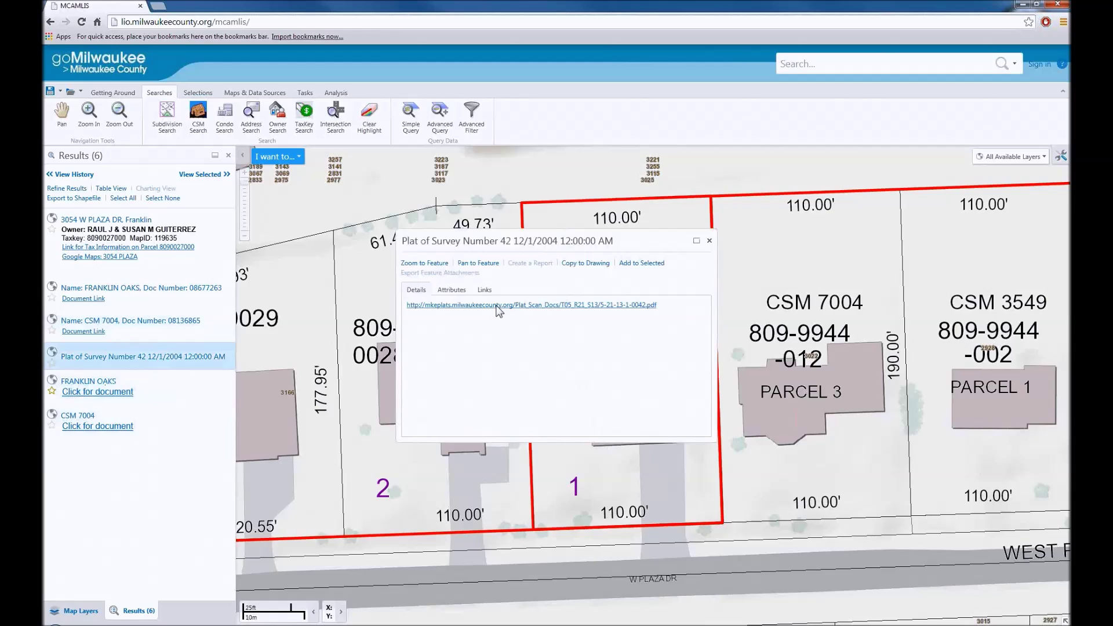
click(496, 307)
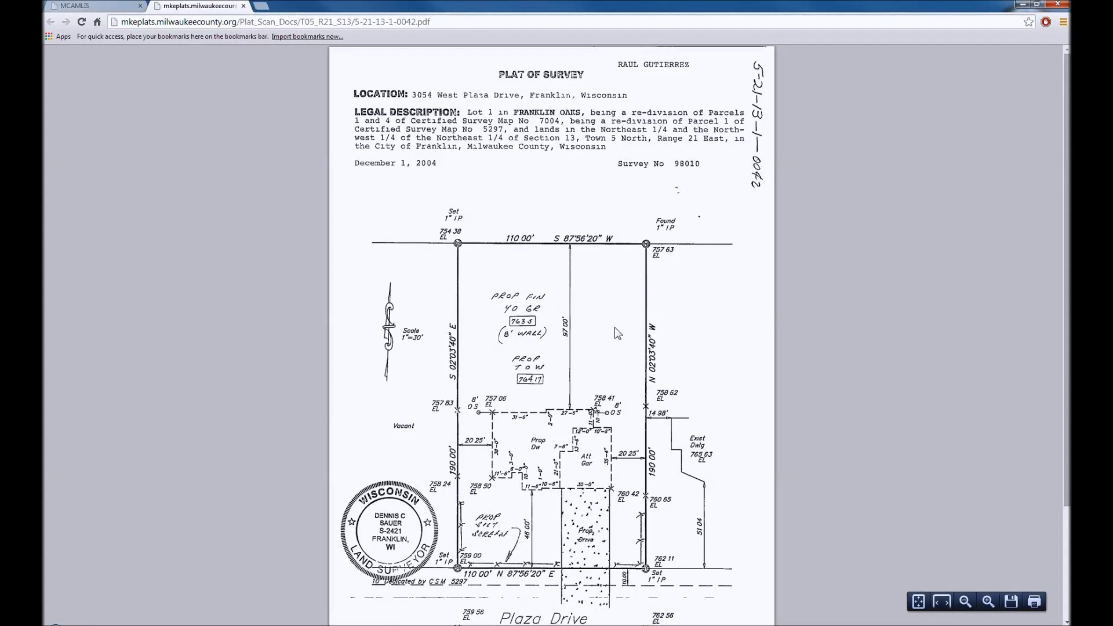
click(244, 6)
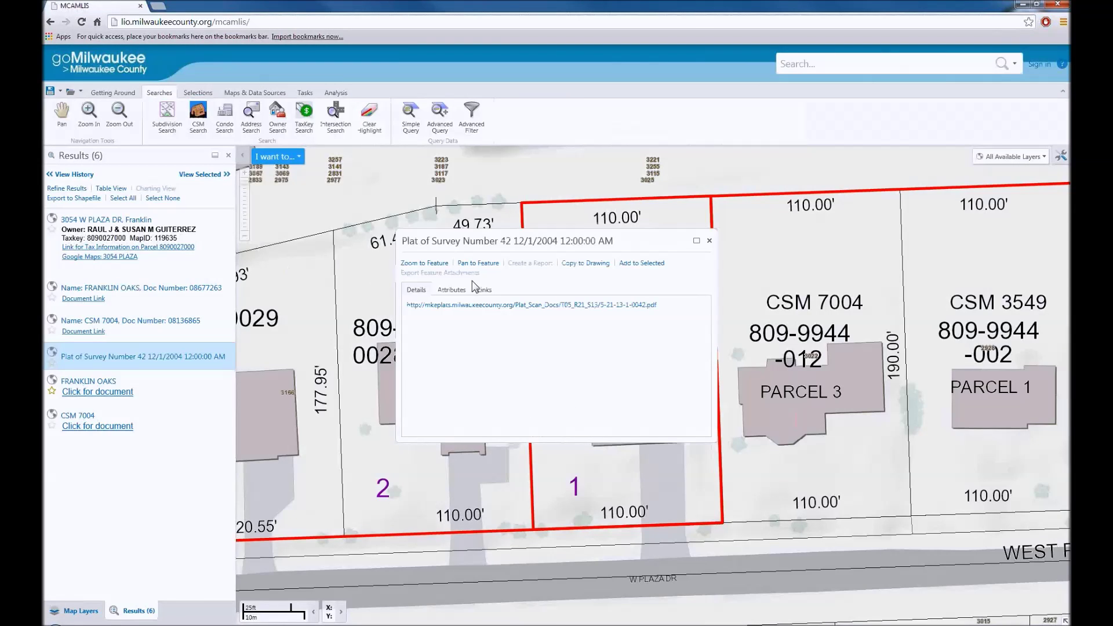
click(709, 240)
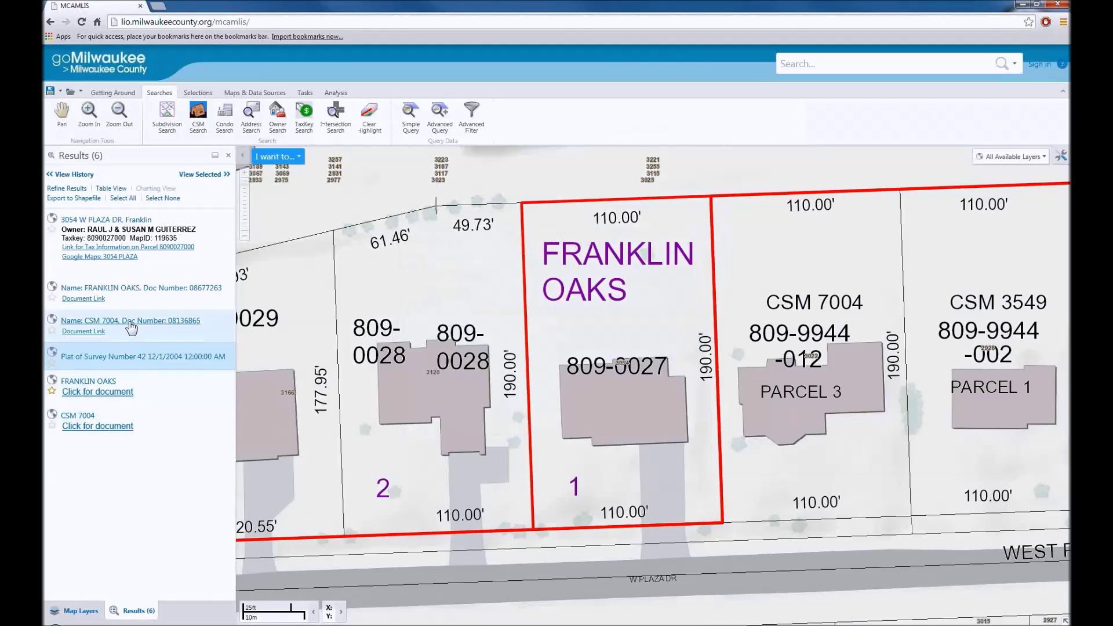
click(100, 333)
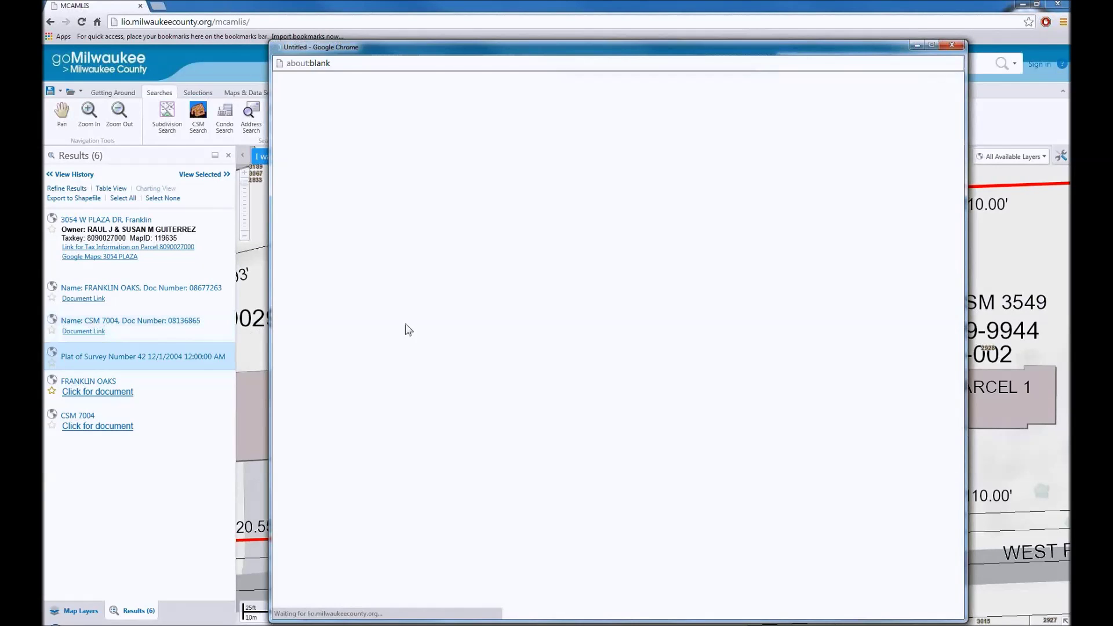
click(951, 45)
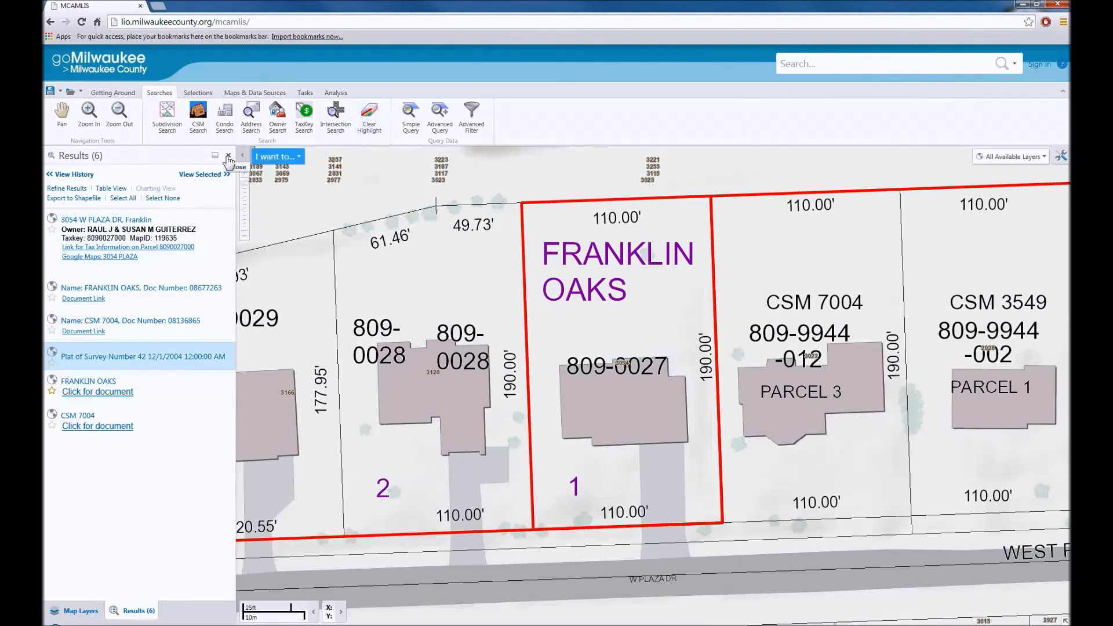
Clear neighbouring parcel highlights, close Results, and toggle the Cadastral layer off and back on.
click(168, 199)
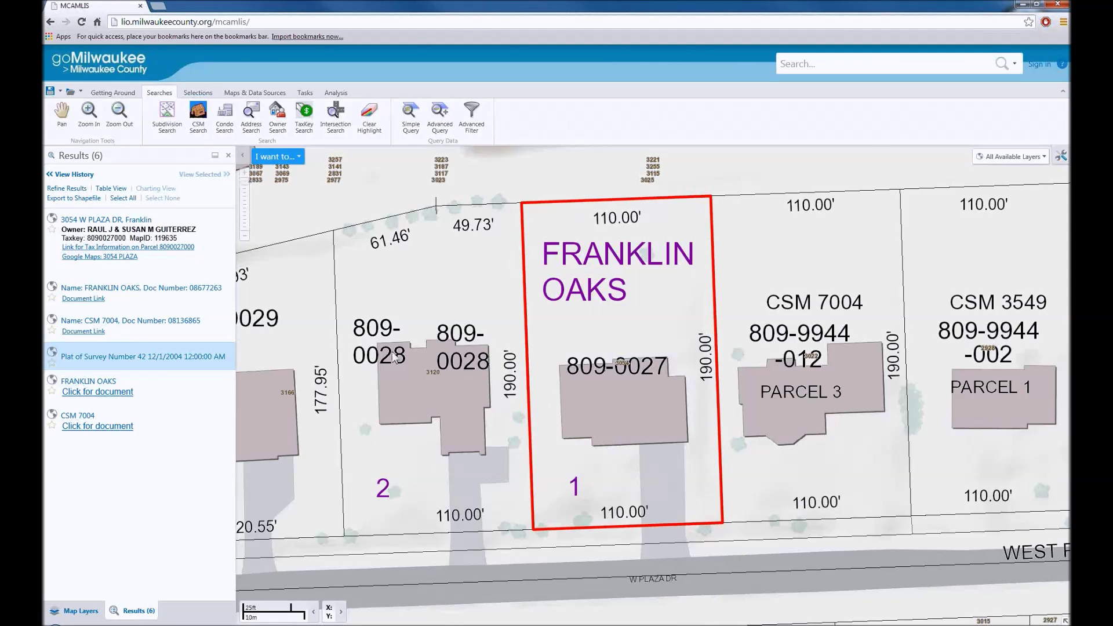
click(229, 156)
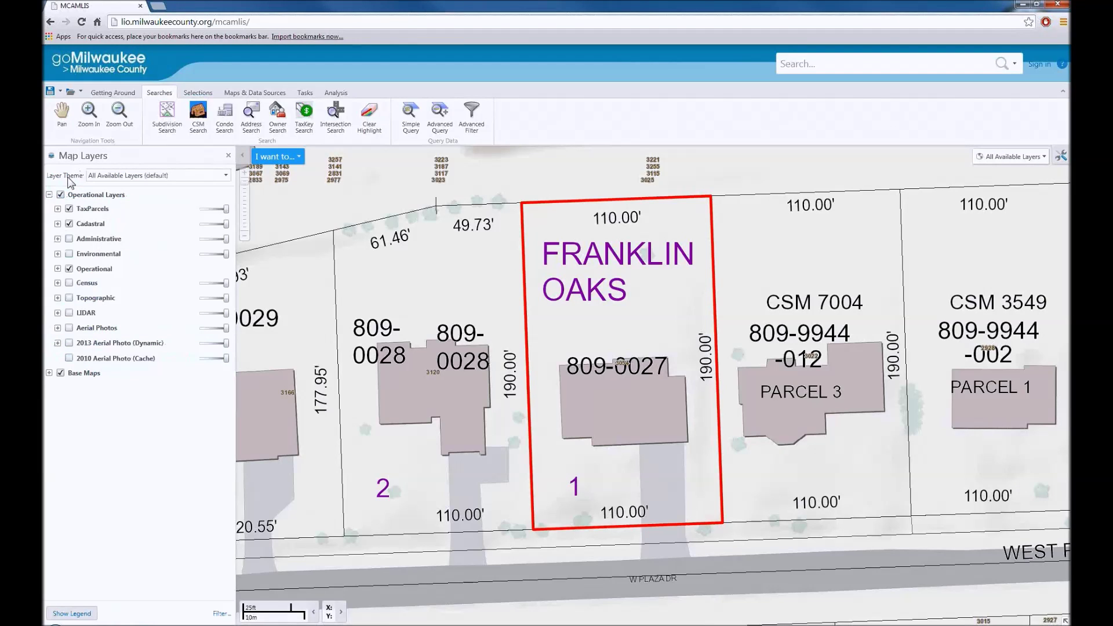
click(69, 224)
click(69, 225)
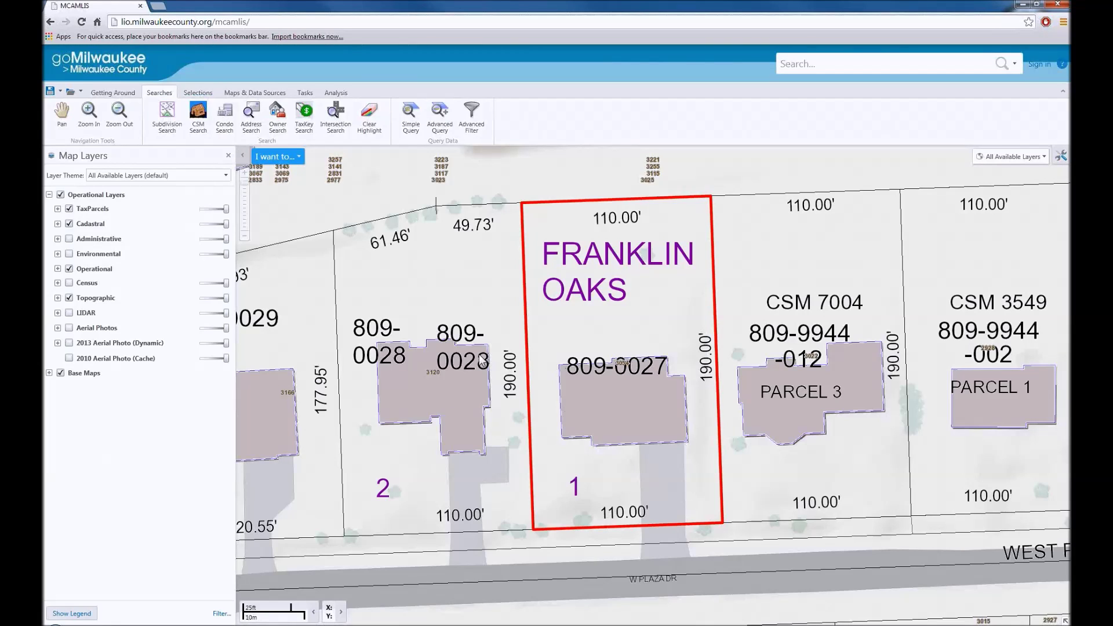
Measure distance around lot 1's corners with the Analysis Distance tool, totalling 418.96 ft.
click(336, 94)
click(165, 119)
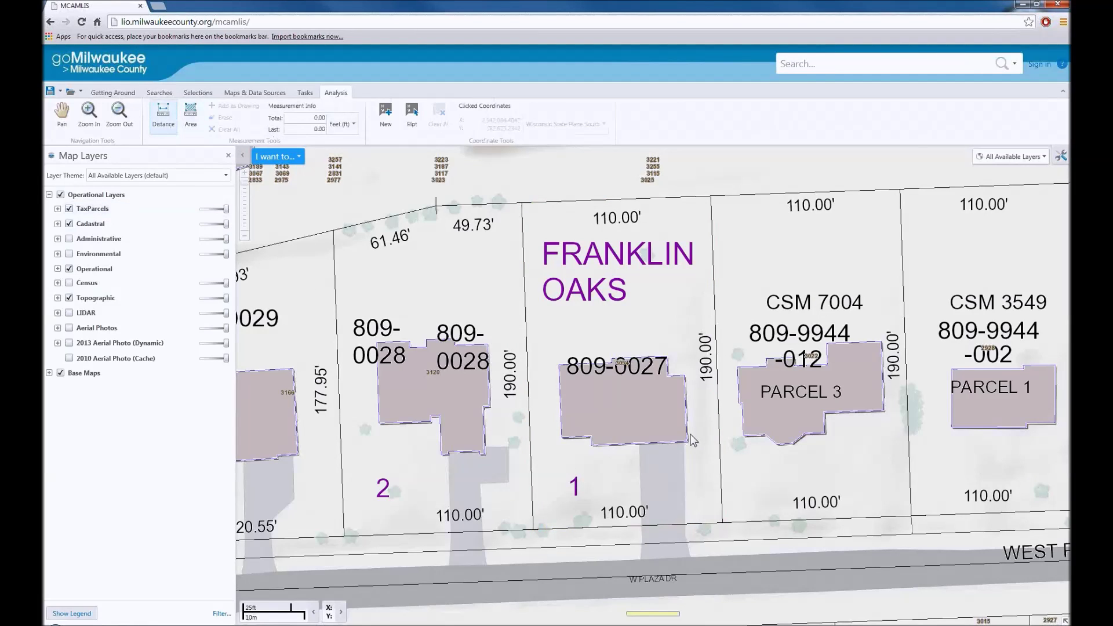
click(688, 432)
click(720, 433)
click(711, 197)
click(522, 204)
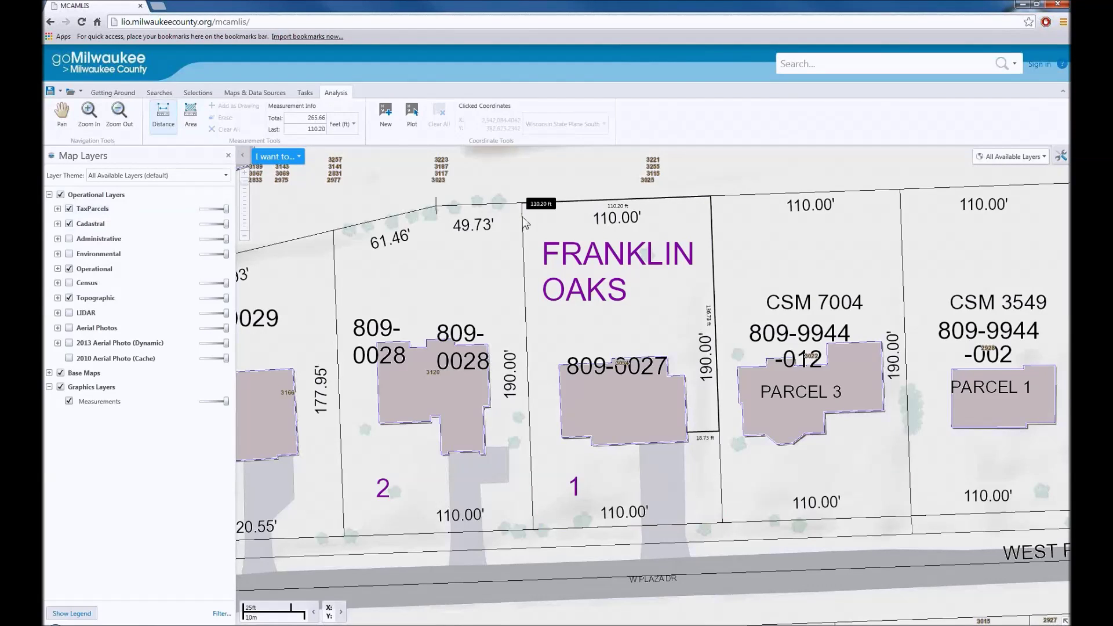
click(531, 437)
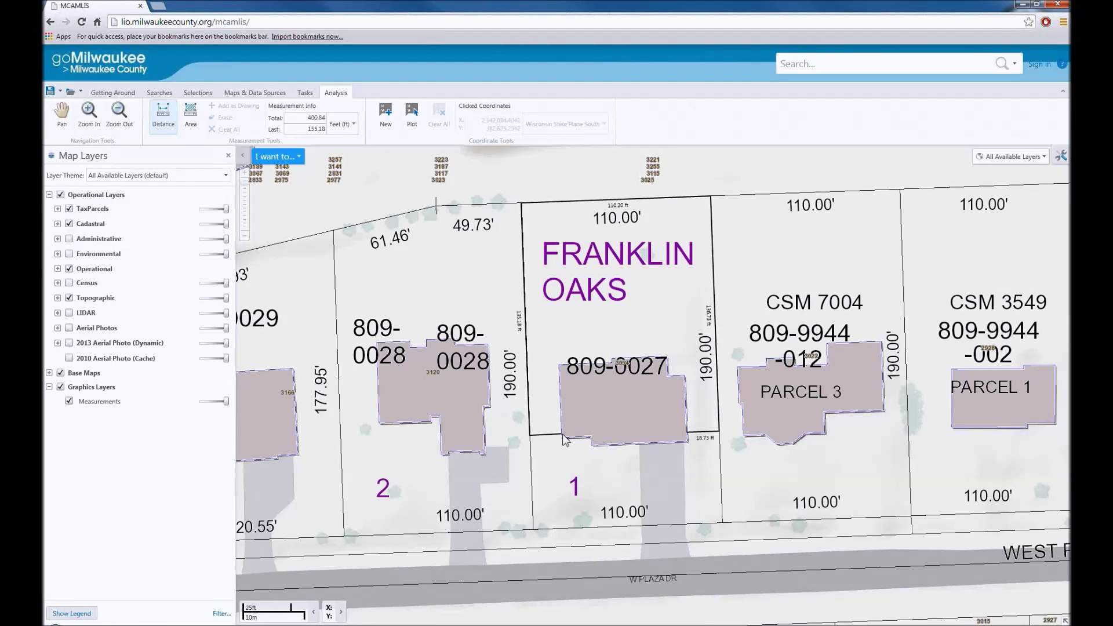
click(561, 440)
Switch units to yards and back to feet, then keep the measurement as a drawing.
click(348, 124)
click(349, 138)
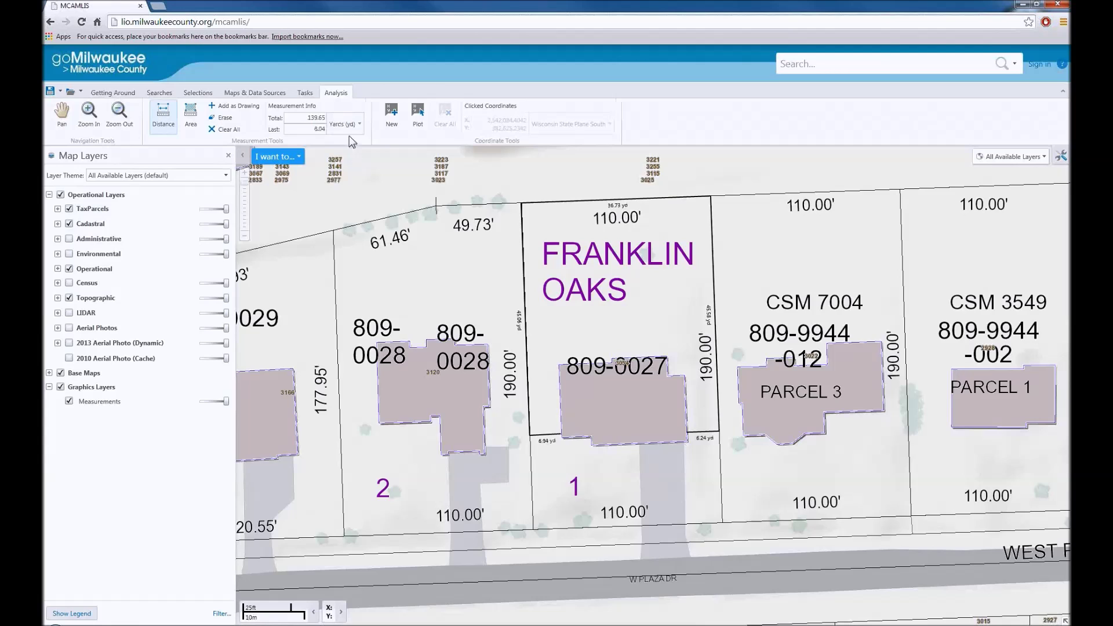
click(352, 125)
click(356, 143)
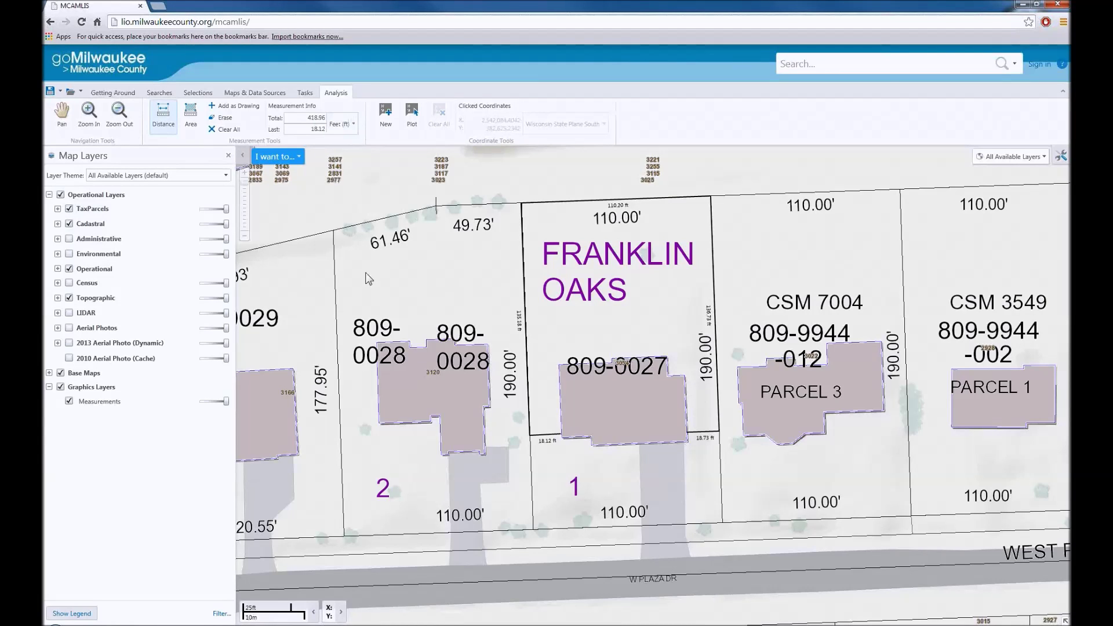
click(240, 109)
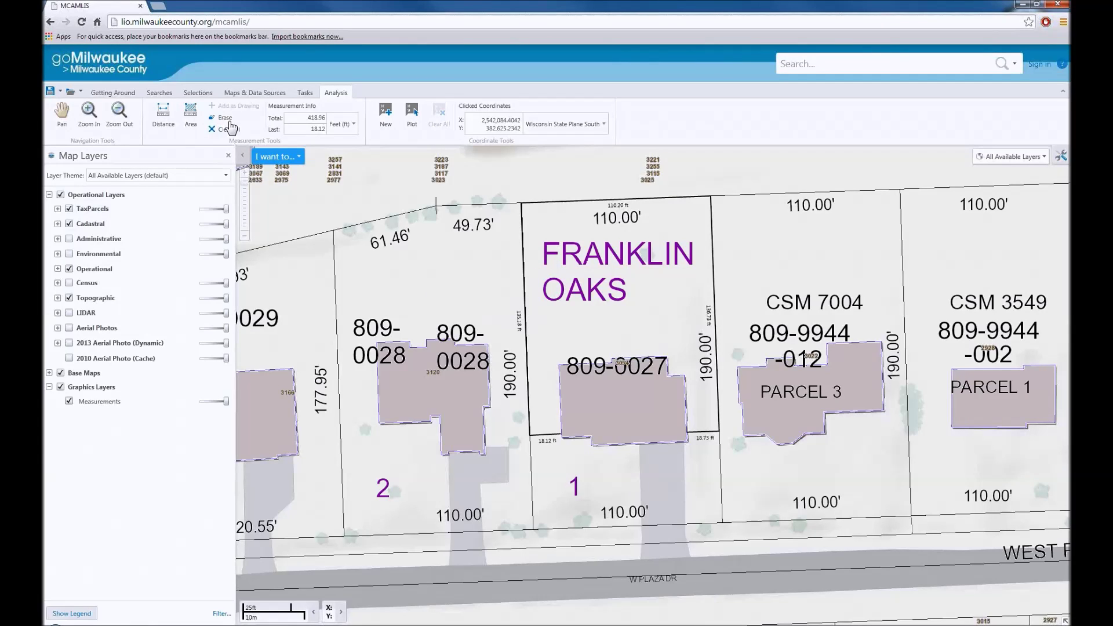
Measure the area of a small shape on parcel 809-0027, giving 477.28 ft².
click(190, 113)
click(616, 360)
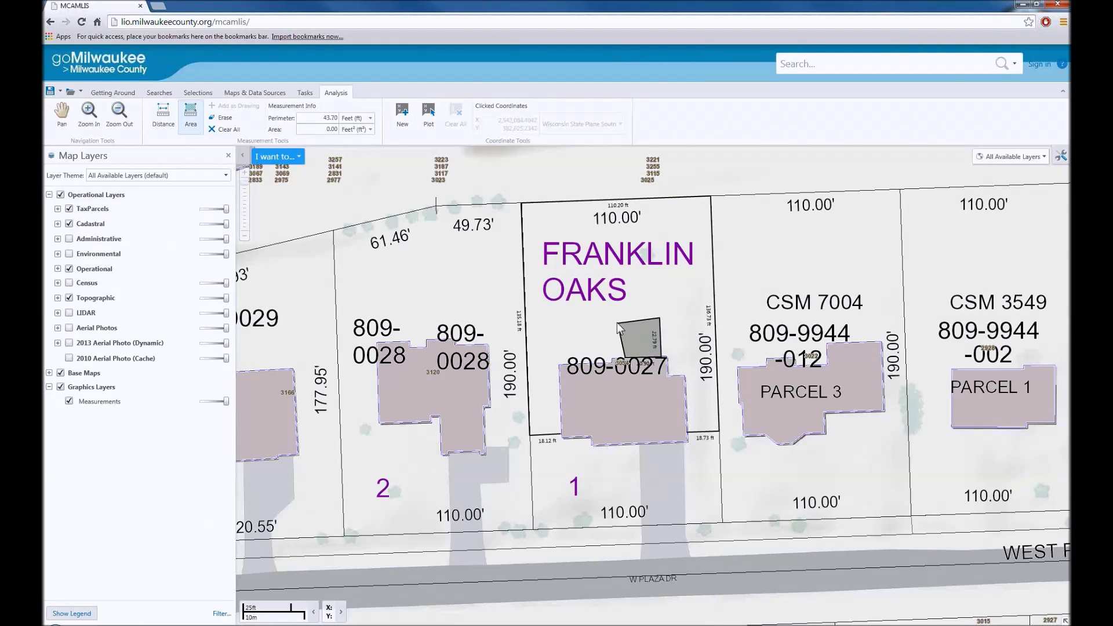
double_click(624, 322)
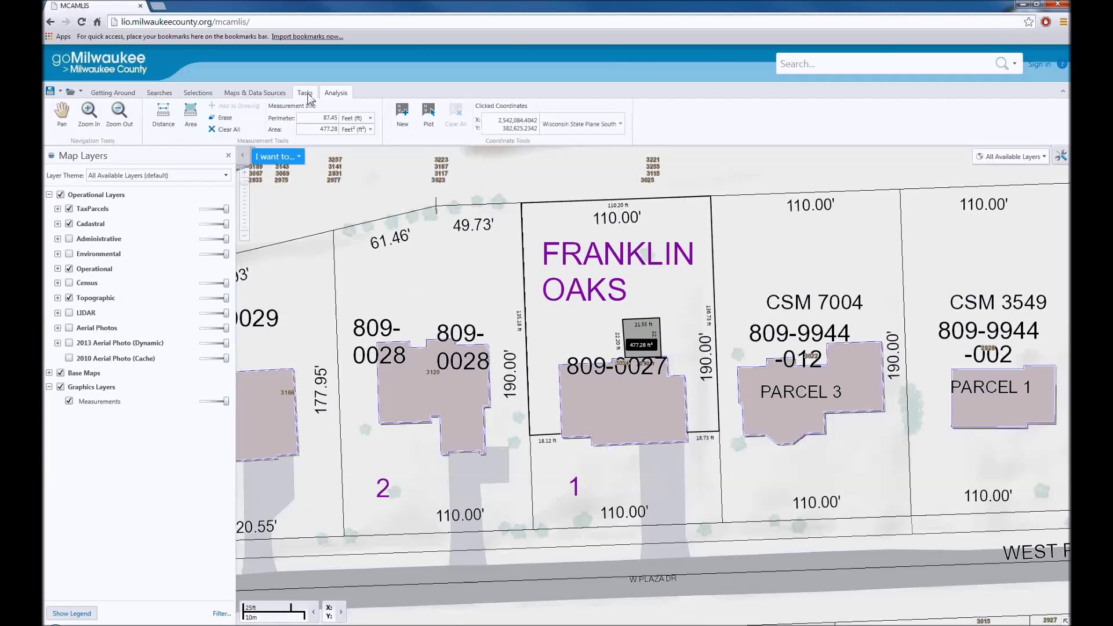
Draw a polygon with a curved edge along the left side of lot 1.
click(305, 93)
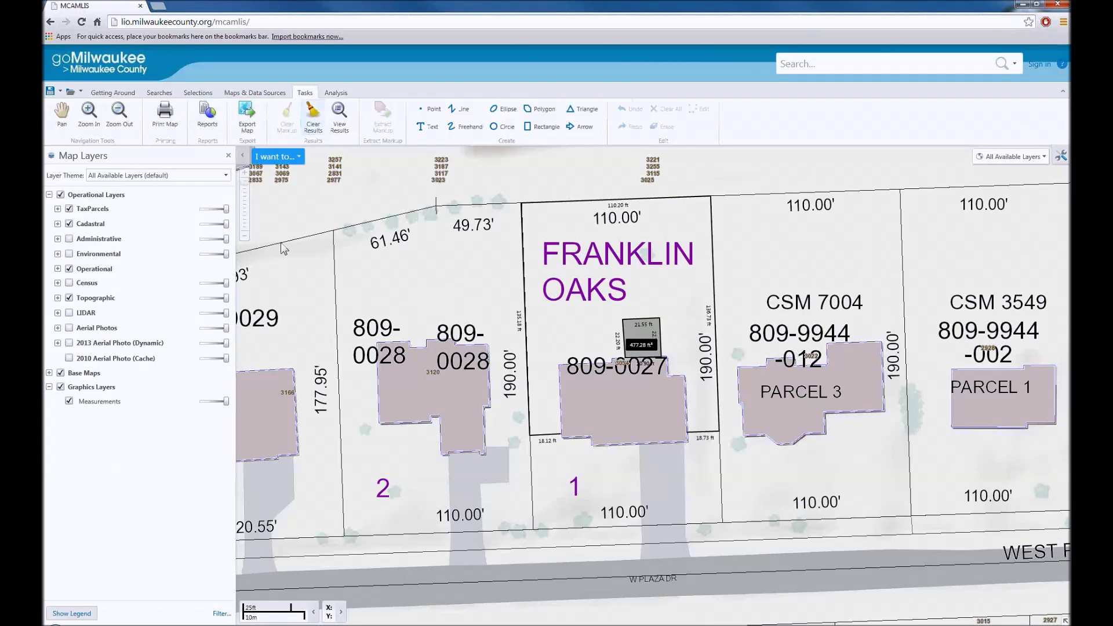
click(541, 109)
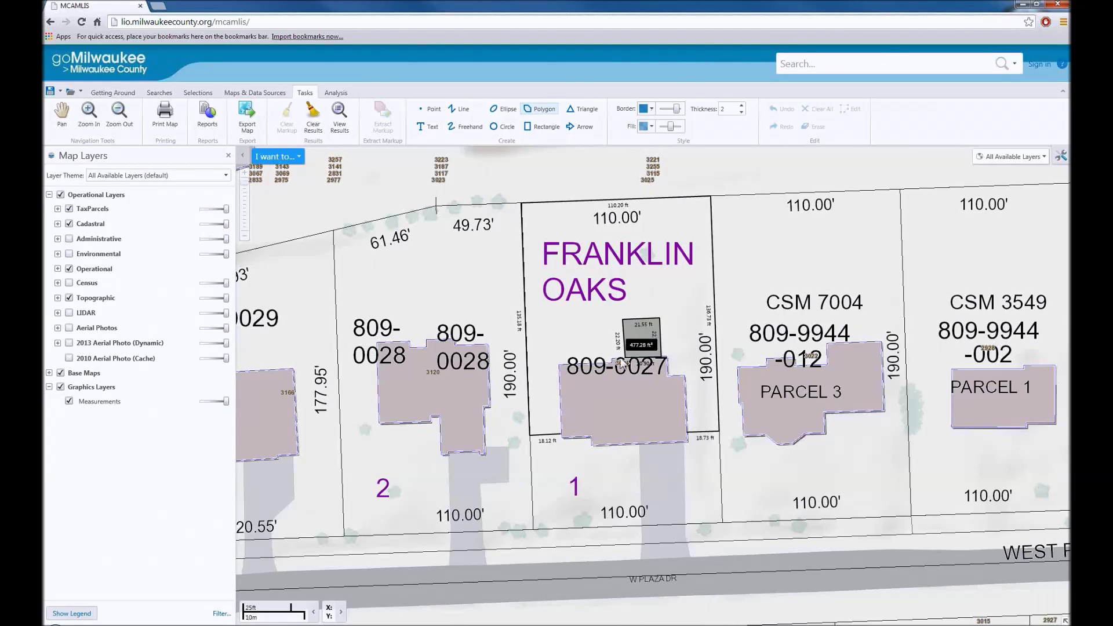
click(621, 319)
mouse_move(558, 318)
mouse_down()
mouse_move(544, 426)
mouse_move(562, 424)
mouse_move(555, 365)
mouse_move(628, 365)
mouse_up()
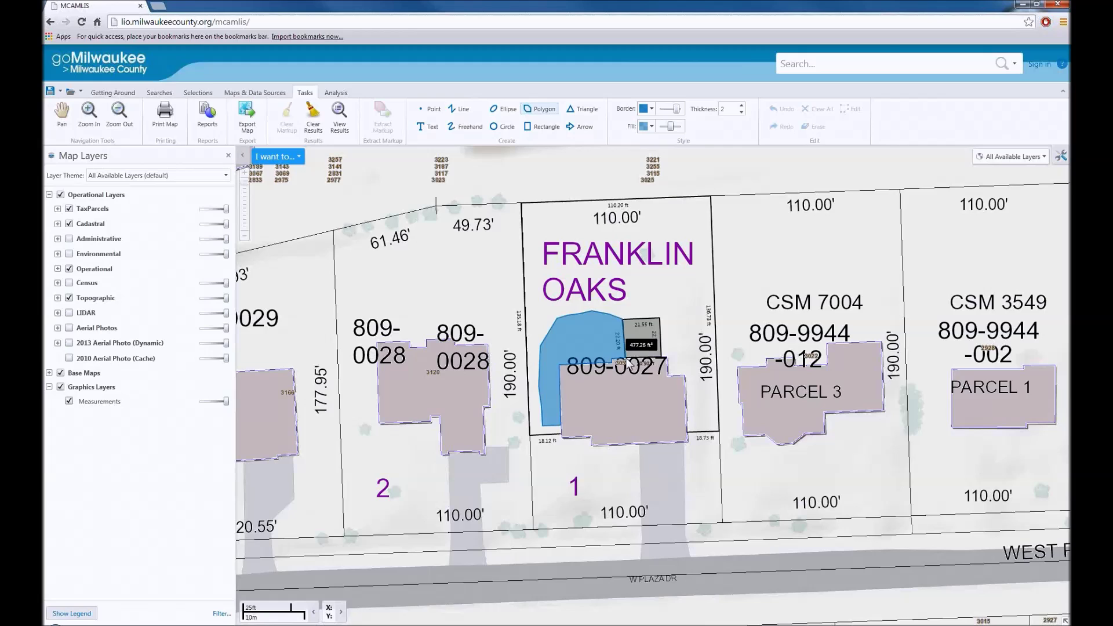
double_click(629, 363)
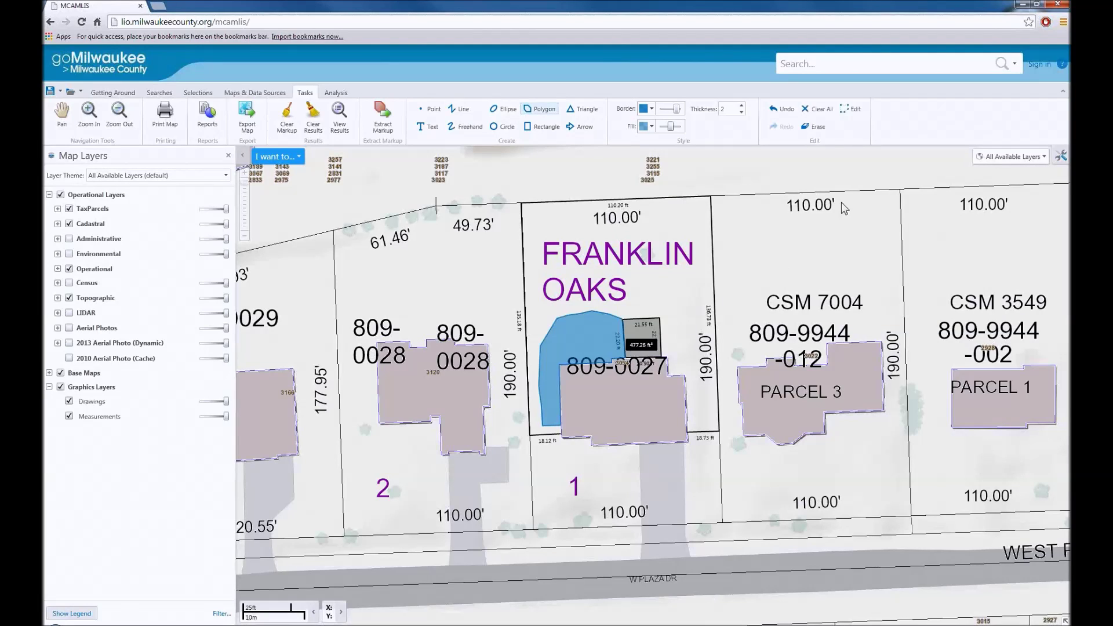
Edit the polygon: flatten its top edge, set an orange-brown border and peach fill.
click(852, 110)
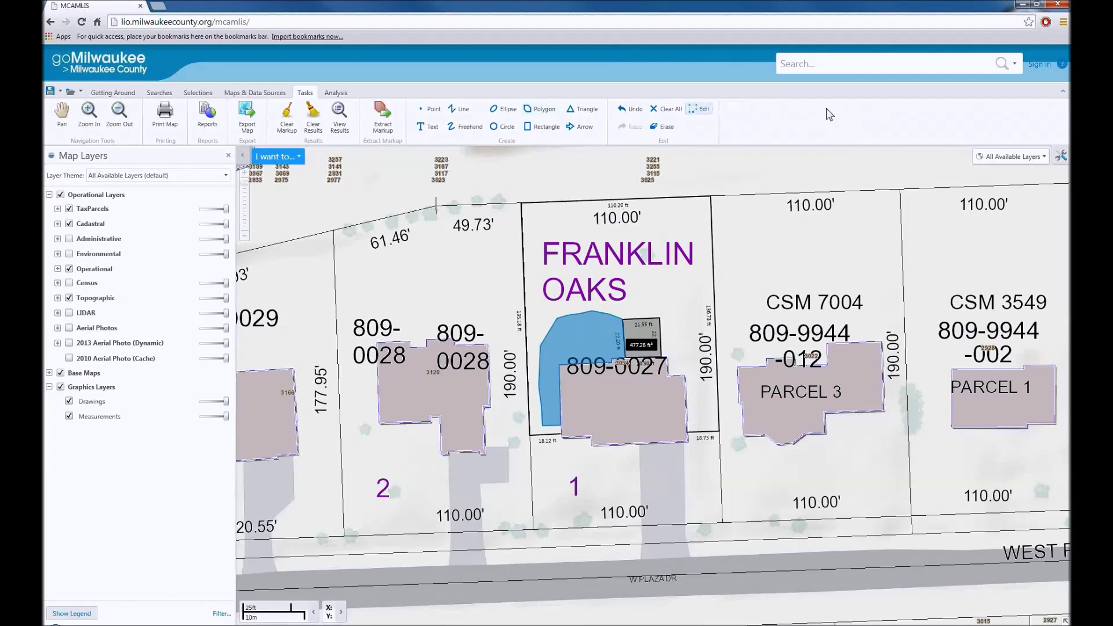
click(700, 110)
click(576, 334)
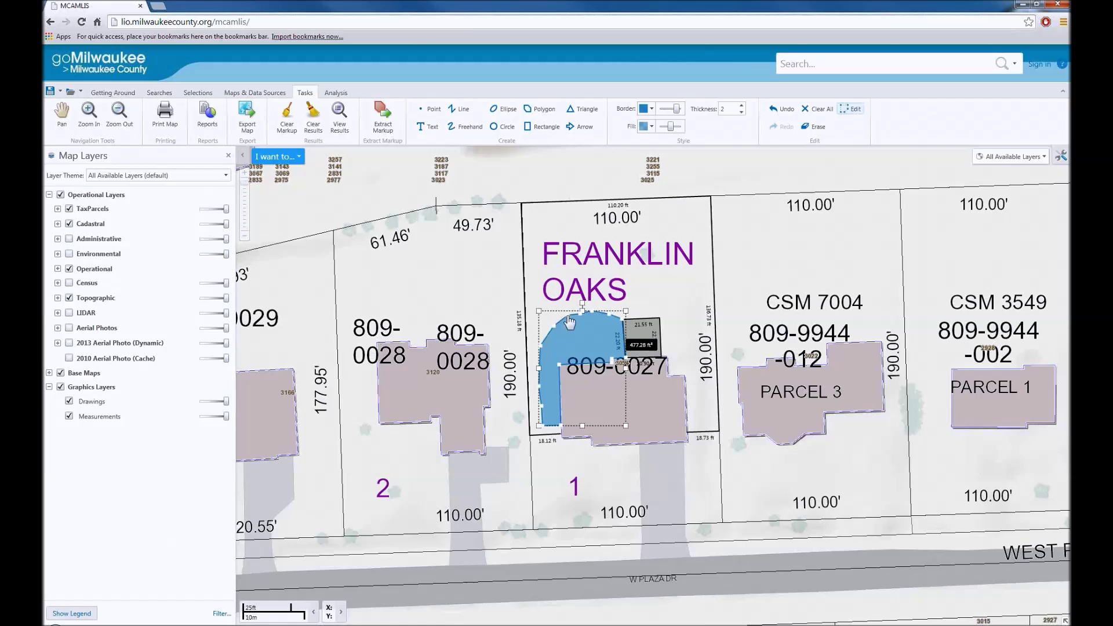
drag(590, 316, 584, 319)
click(653, 109)
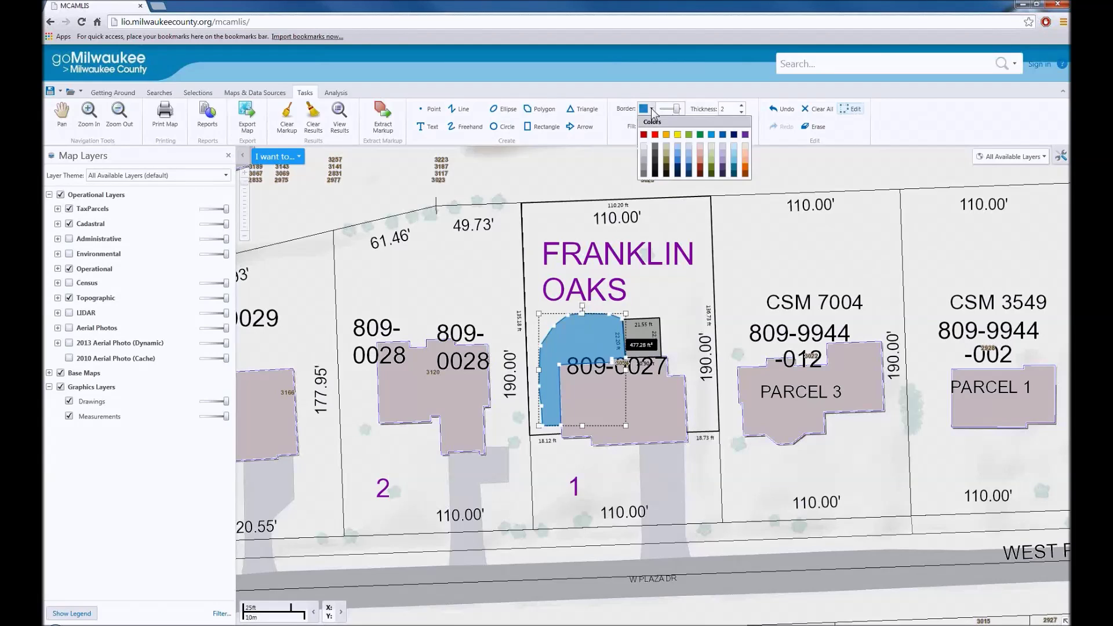
click(746, 173)
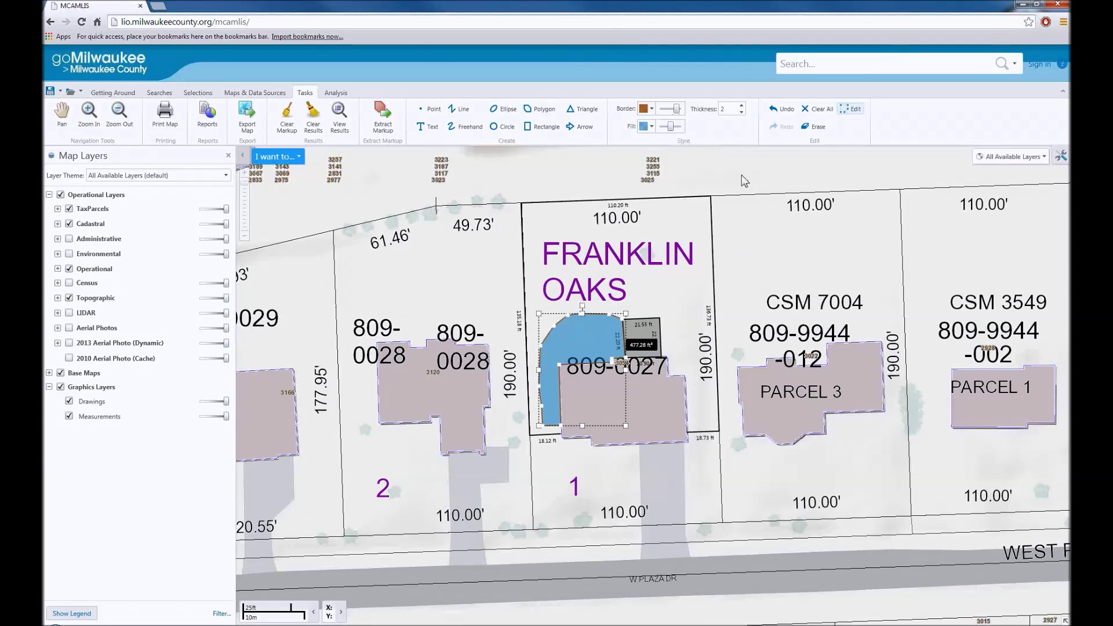
click(652, 125)
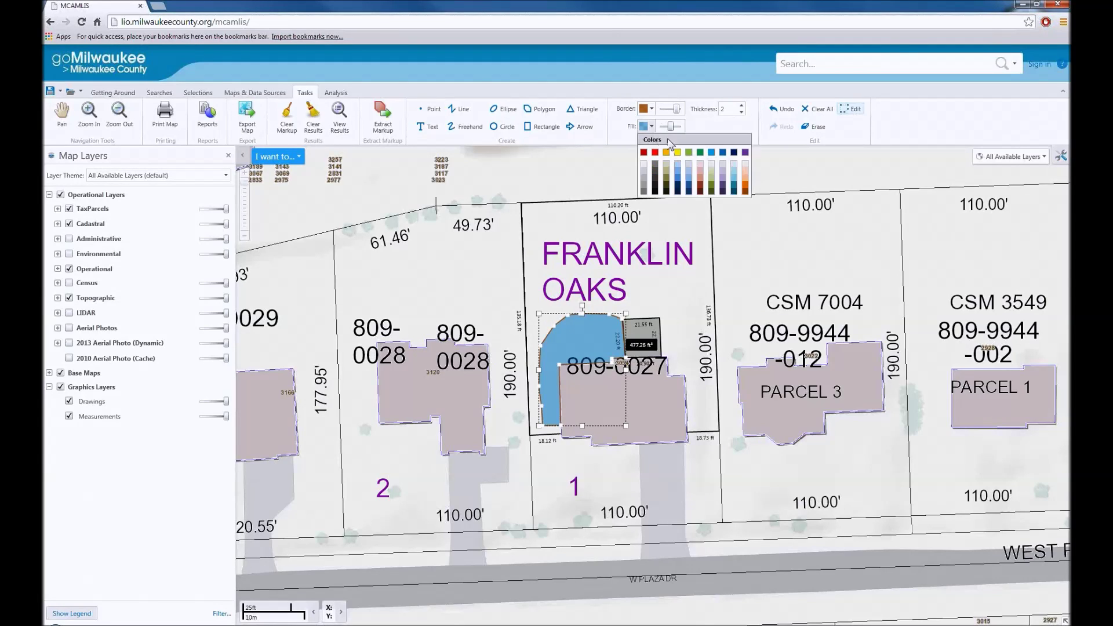
click(744, 180)
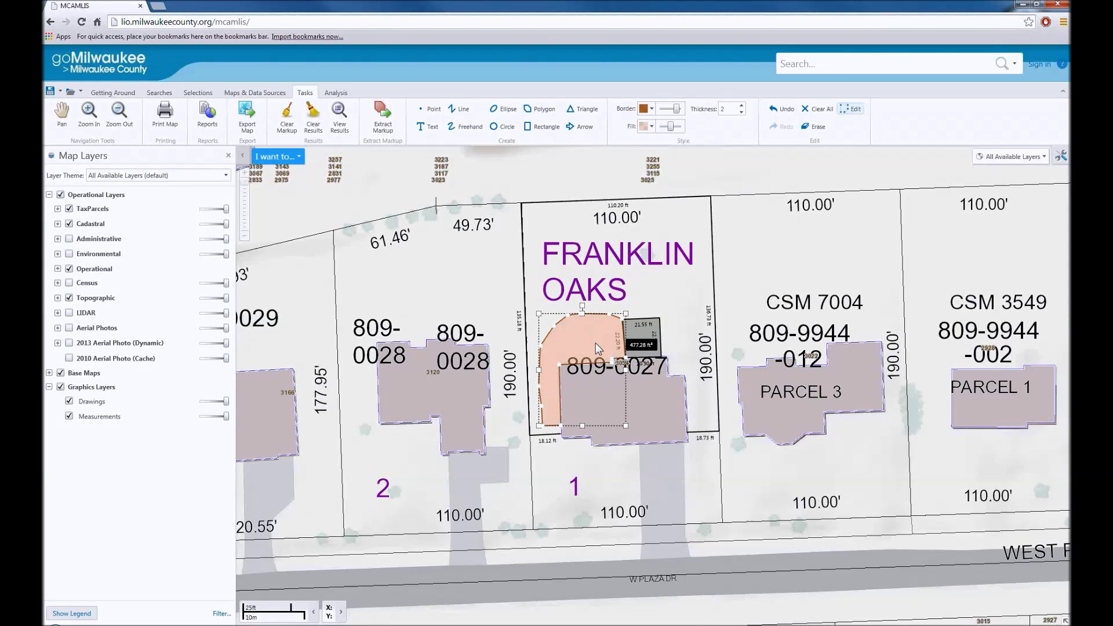
click(852, 111)
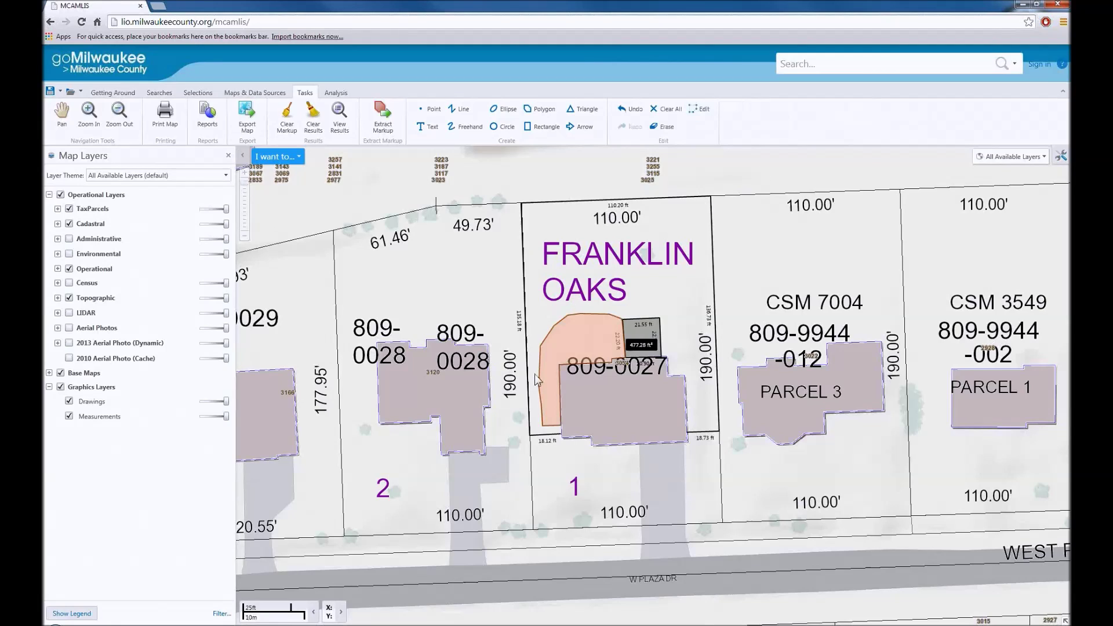
Start a dash-dot line along the polygon edge.
click(459, 110)
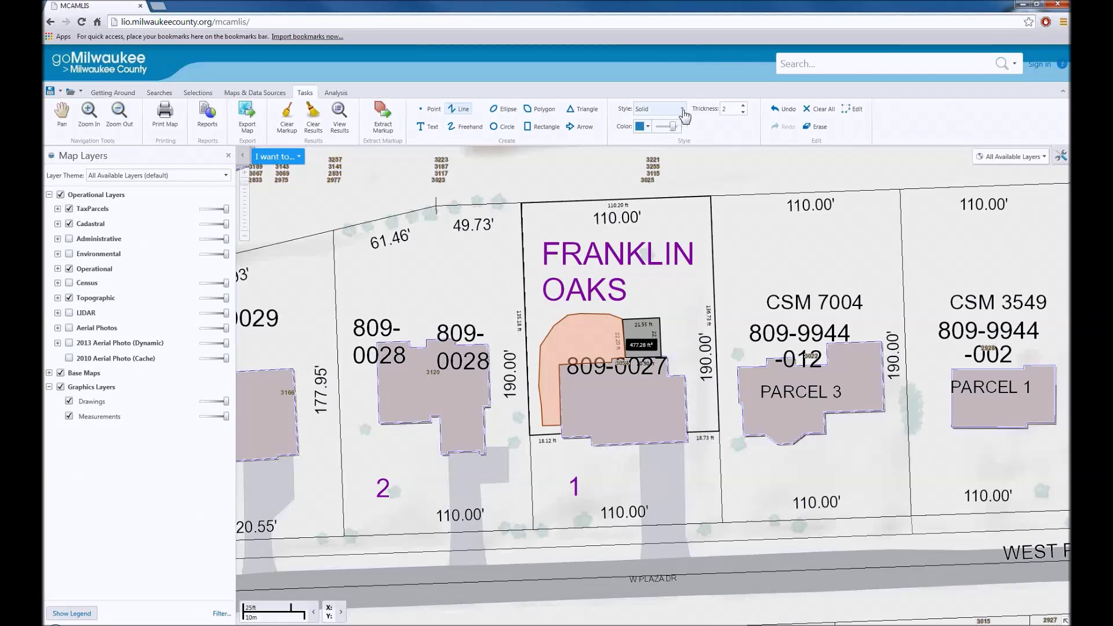
click(682, 110)
click(658, 143)
click(541, 345)
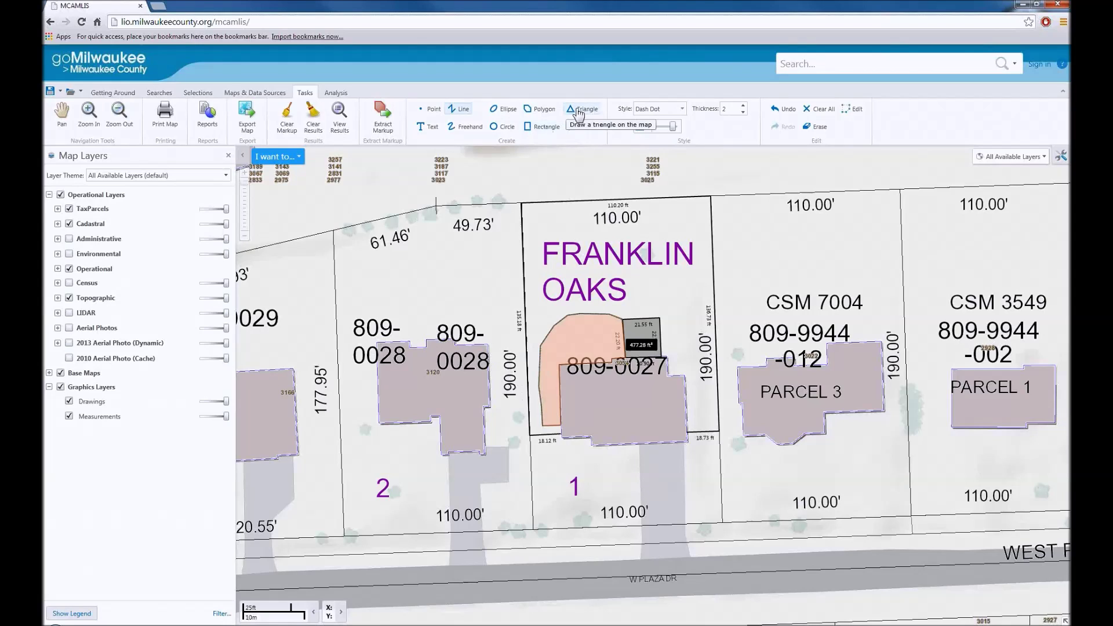
Set the circle tool's outline and fill colours to green.
click(499, 127)
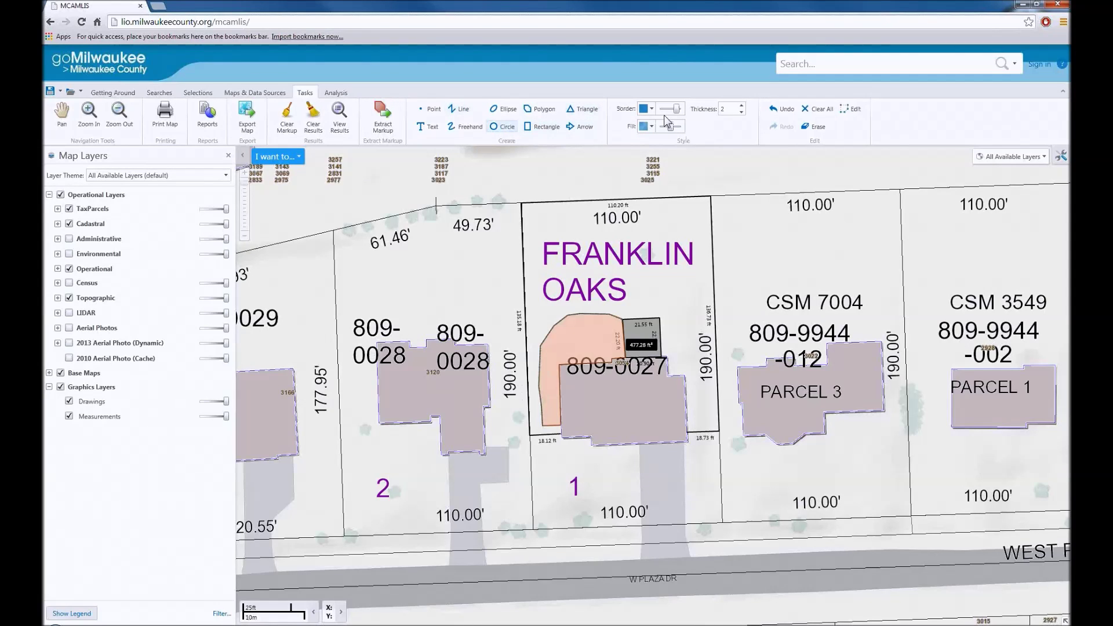
click(652, 109)
click(690, 137)
click(652, 127)
click(690, 155)
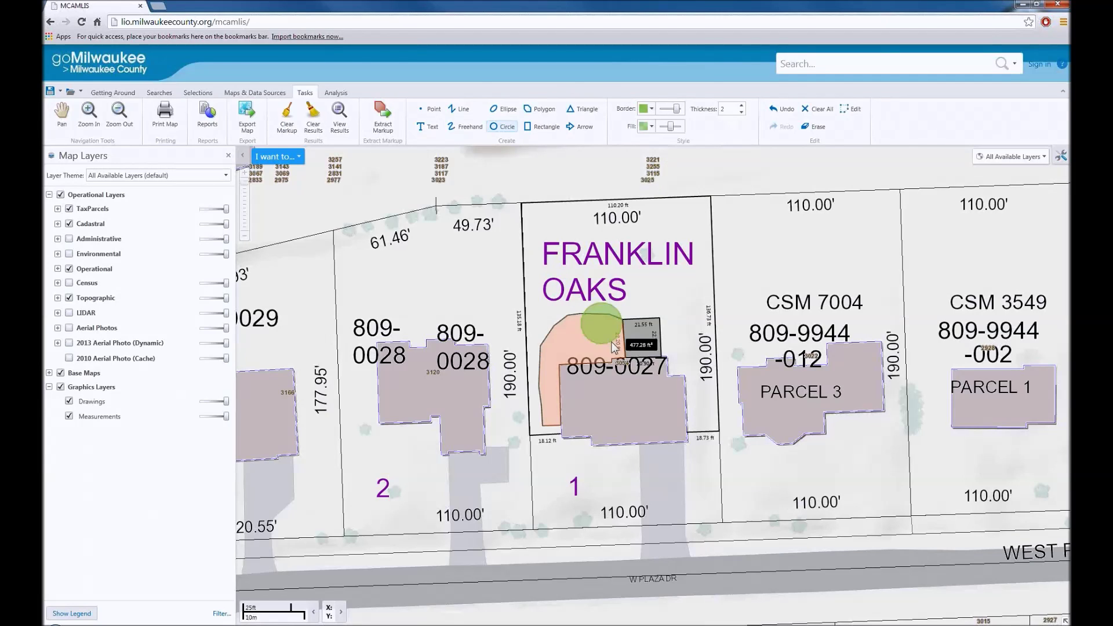
Place three green point markers on the orange area.
click(431, 110)
click(649, 129)
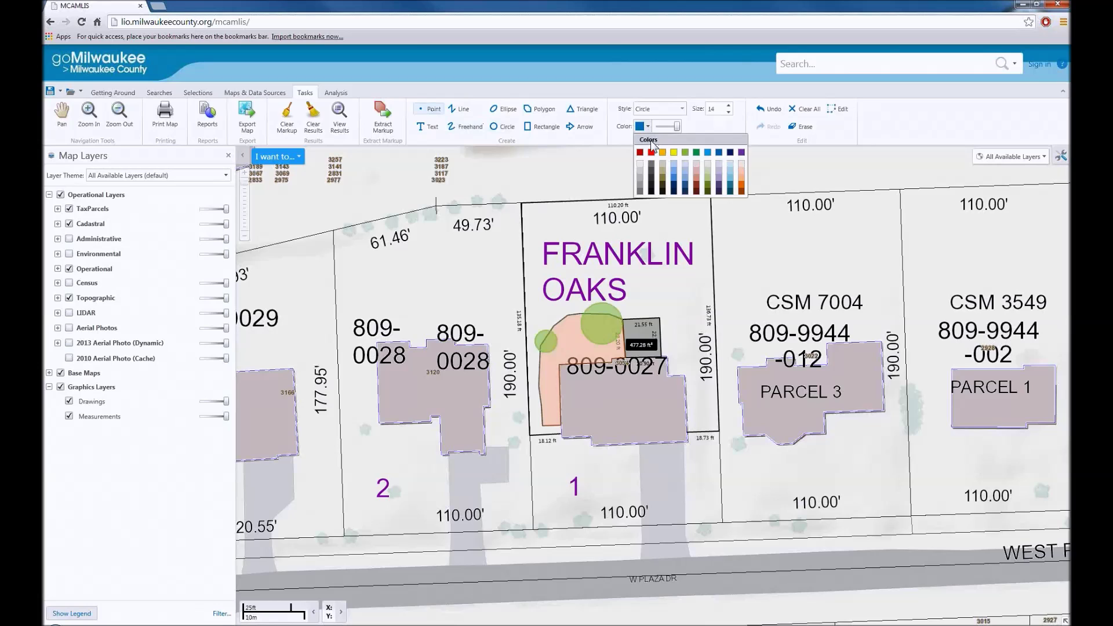
click(691, 155)
click(572, 348)
click(551, 379)
click(549, 404)
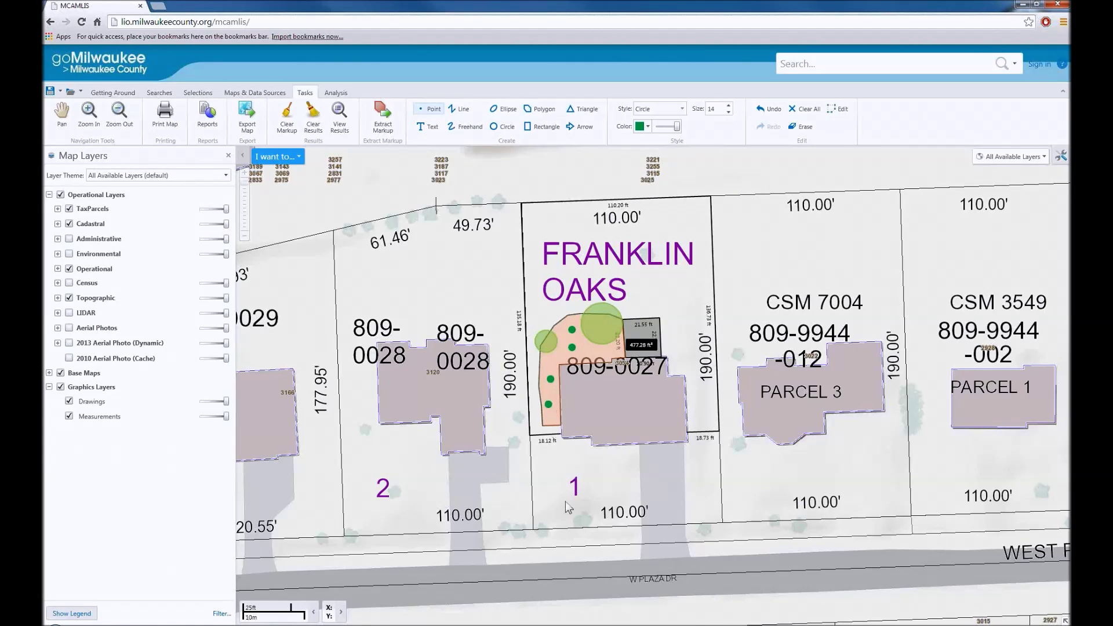
Add 'Deck' and 'Fence' text labels on the lot.
click(429, 126)
click(632, 334)
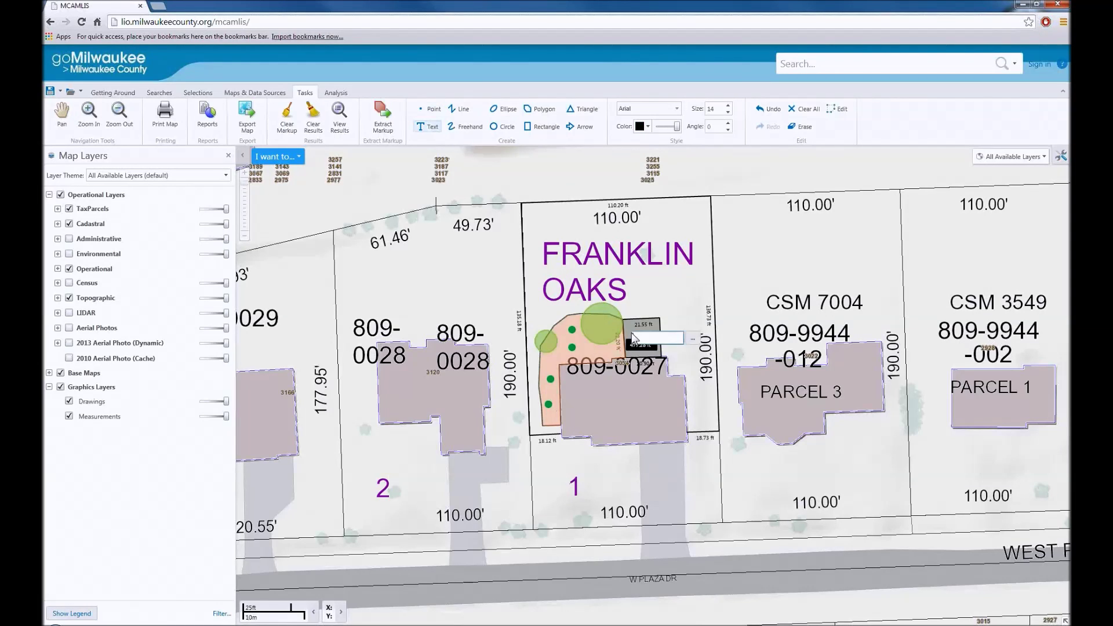
text(Deck)
key(Return)
click(681, 287)
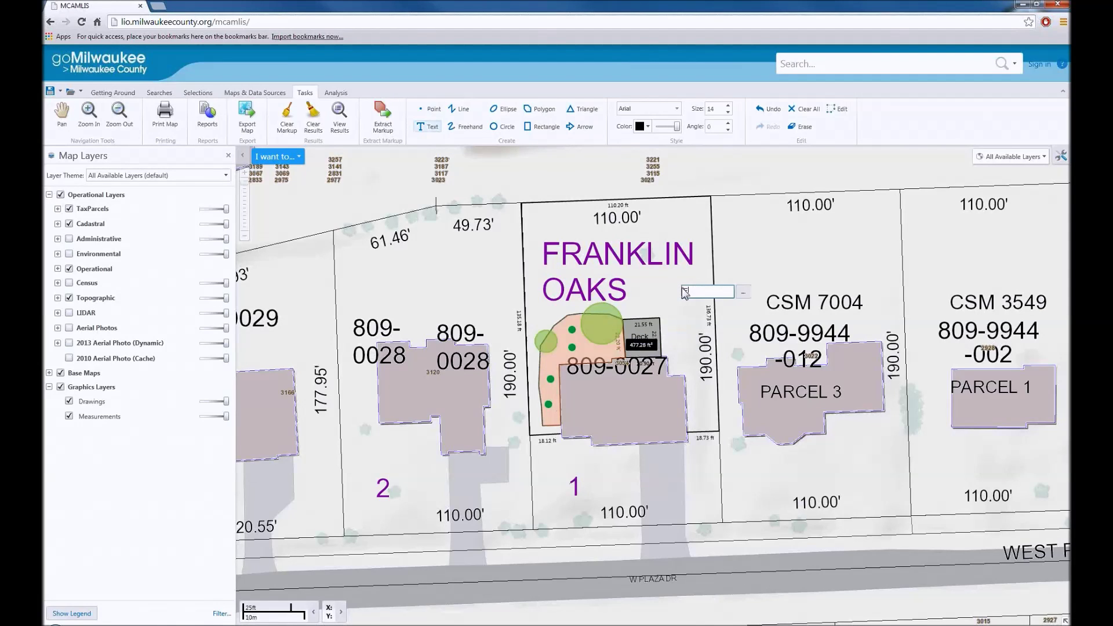
text(Fence)
key(Return)
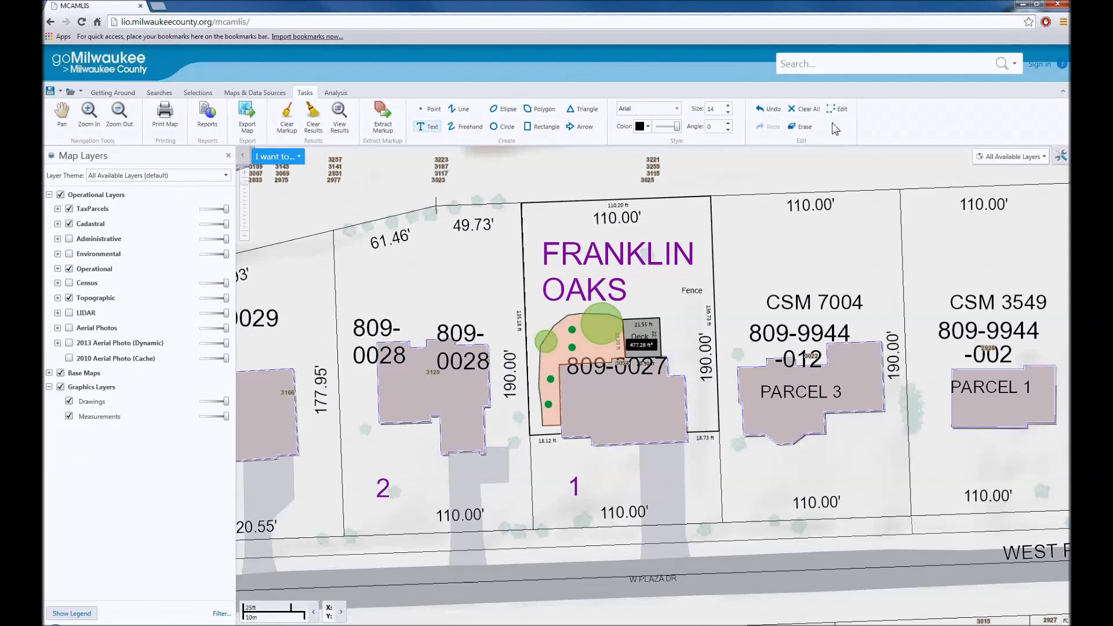
Rotate the Fence label to 90°, enlarge it, and move it onto the right boundary.
click(838, 109)
click(701, 292)
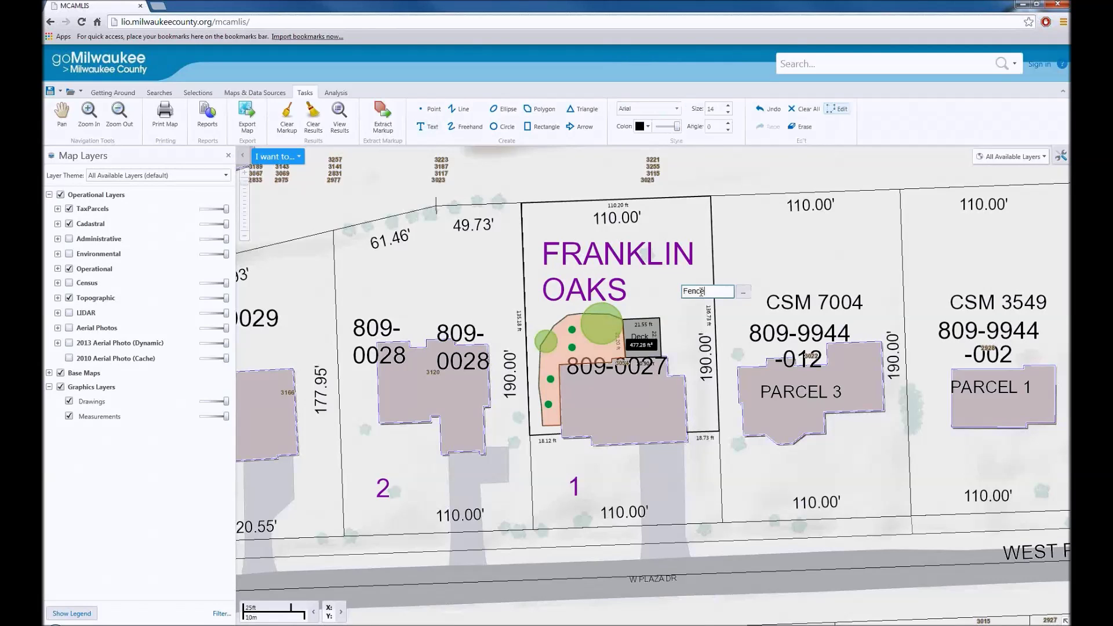
double_click(715, 128)
text(90)
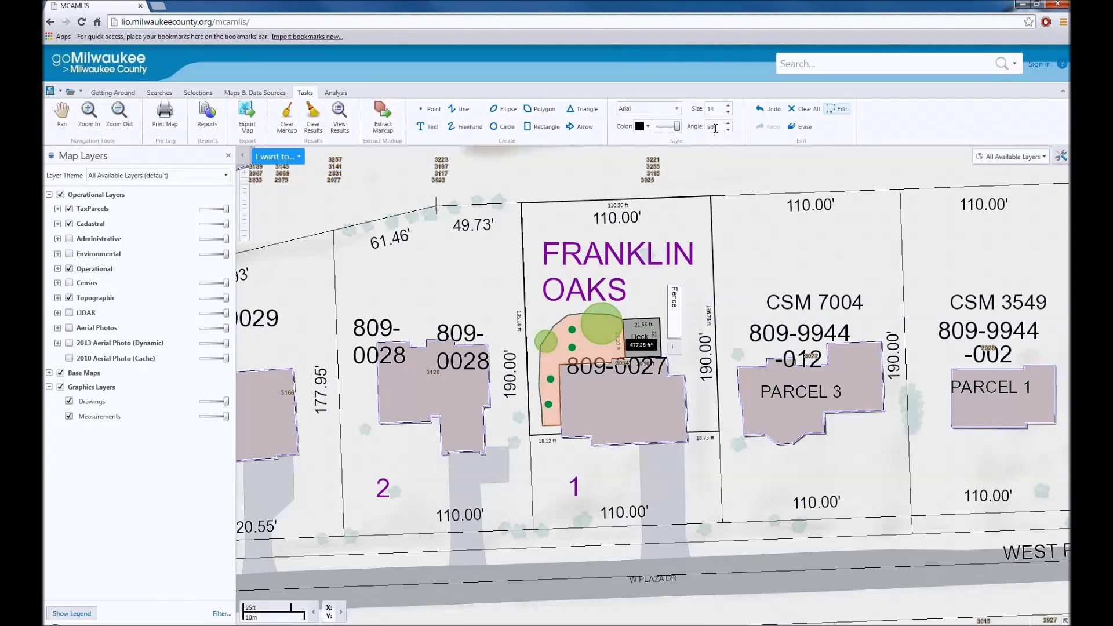
click(728, 105)
drag(681, 293, 709, 271)
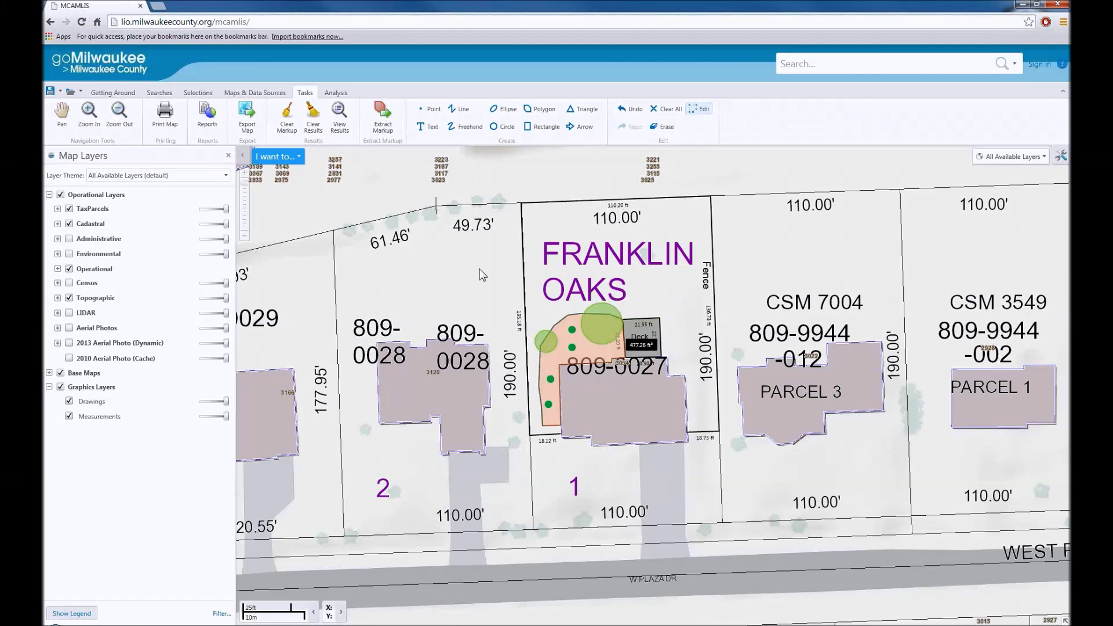
Export the marked-up lot map as a JPEG image.
click(247, 122)
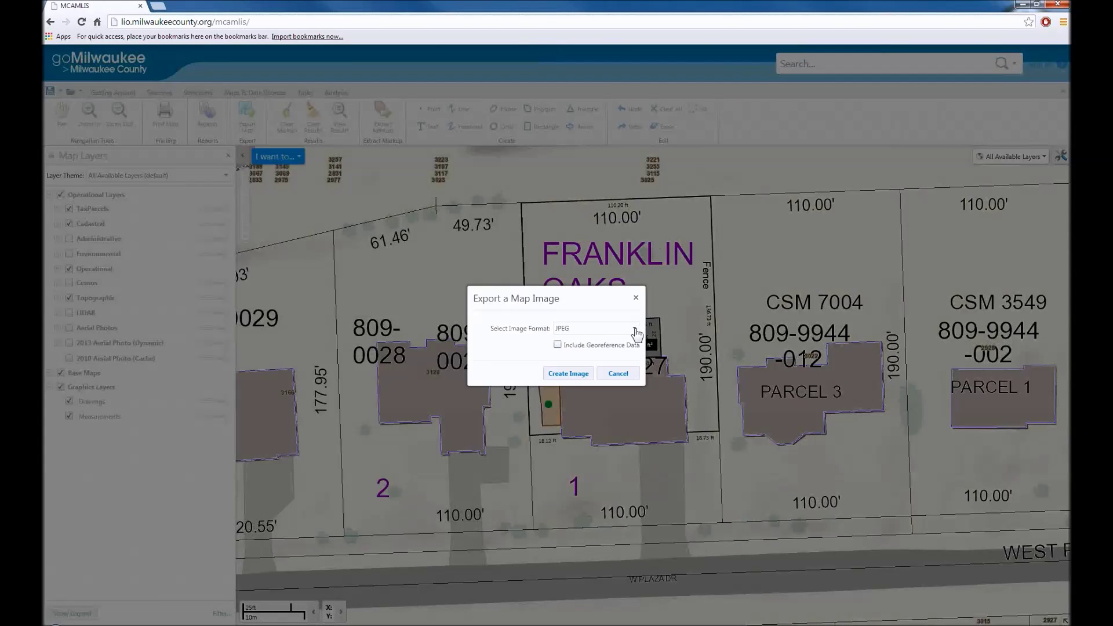
click(635, 328)
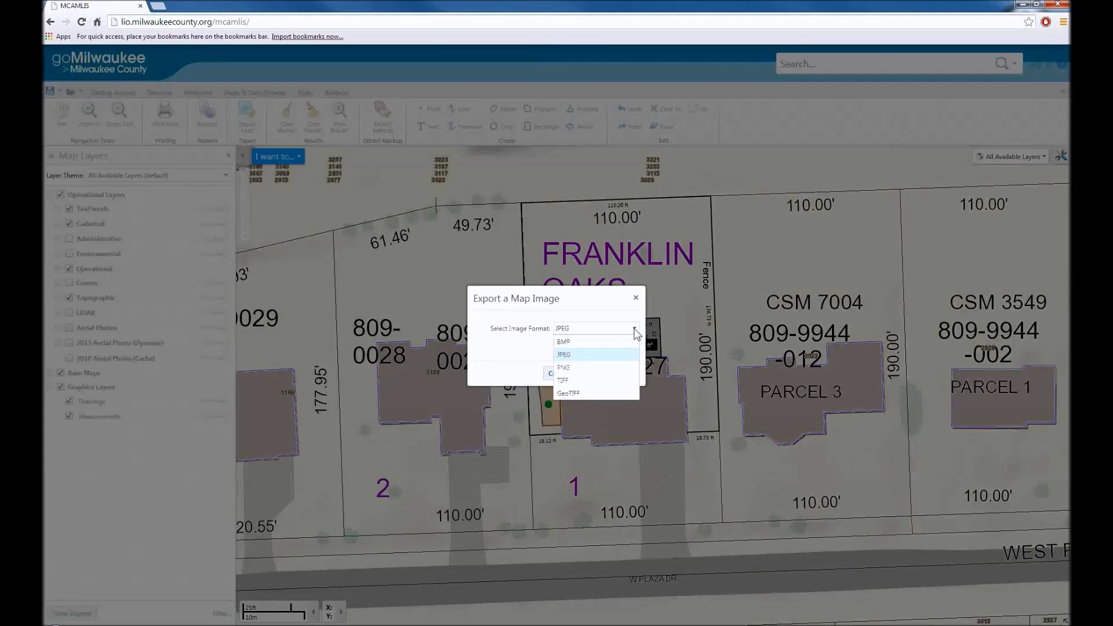
click(606, 357)
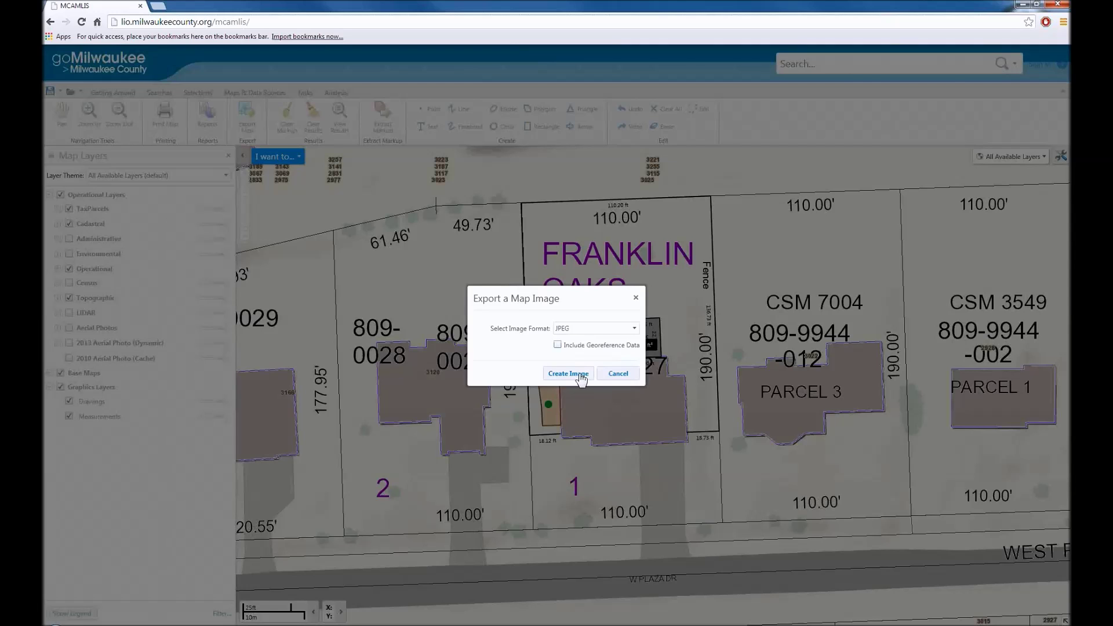
click(582, 378)
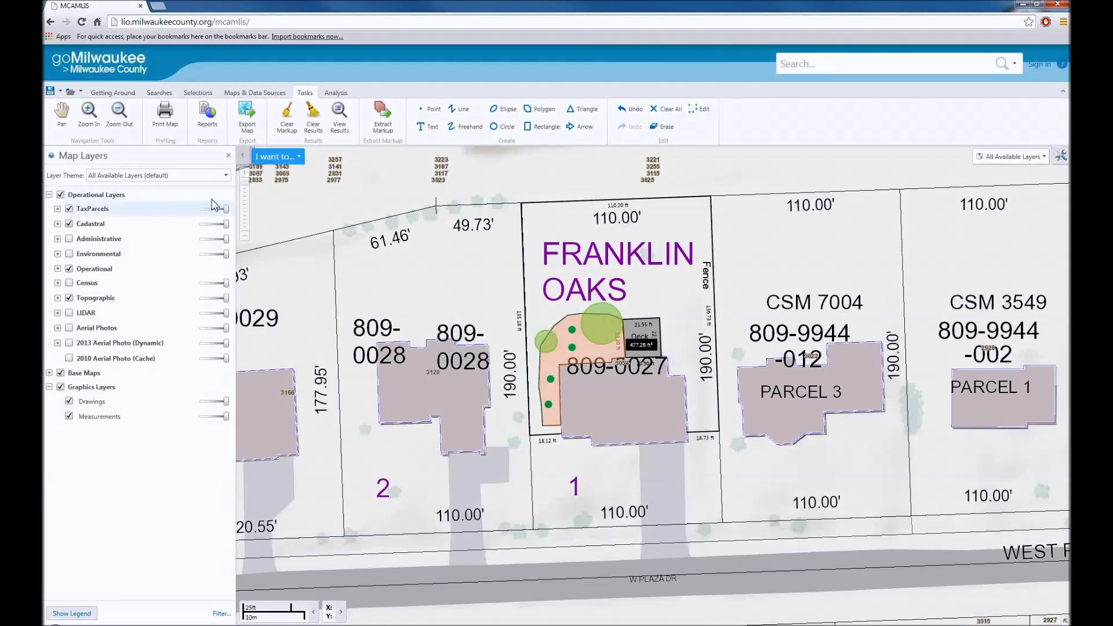
Set print options to 8.5x11_Landscape layout, 100 DPI, no grid, and current map scale.
click(166, 123)
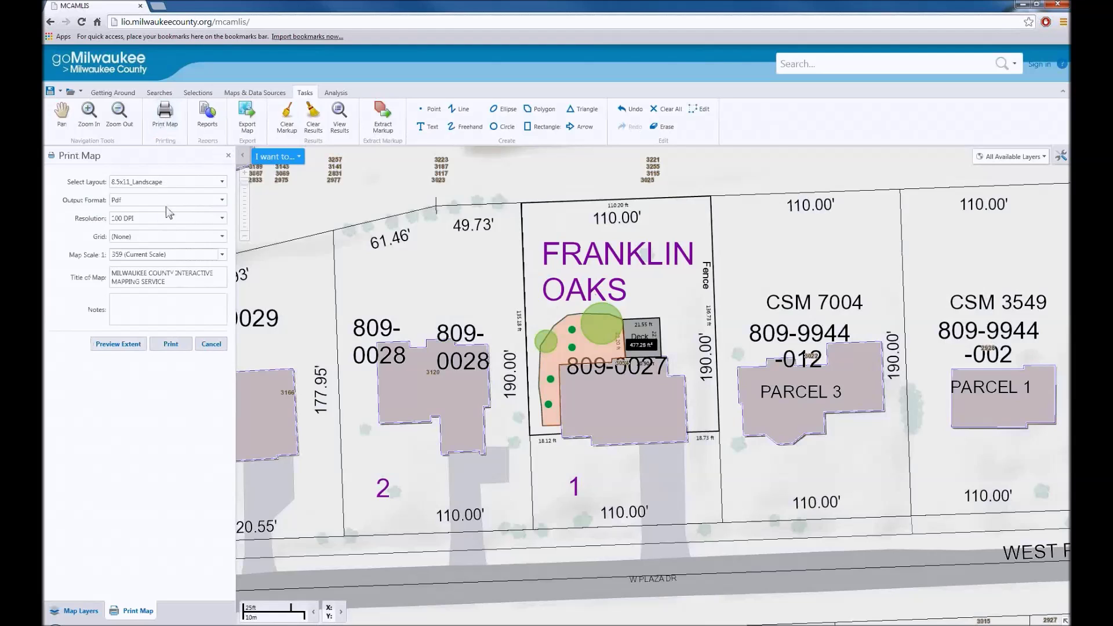
click(180, 187)
click(178, 190)
click(166, 225)
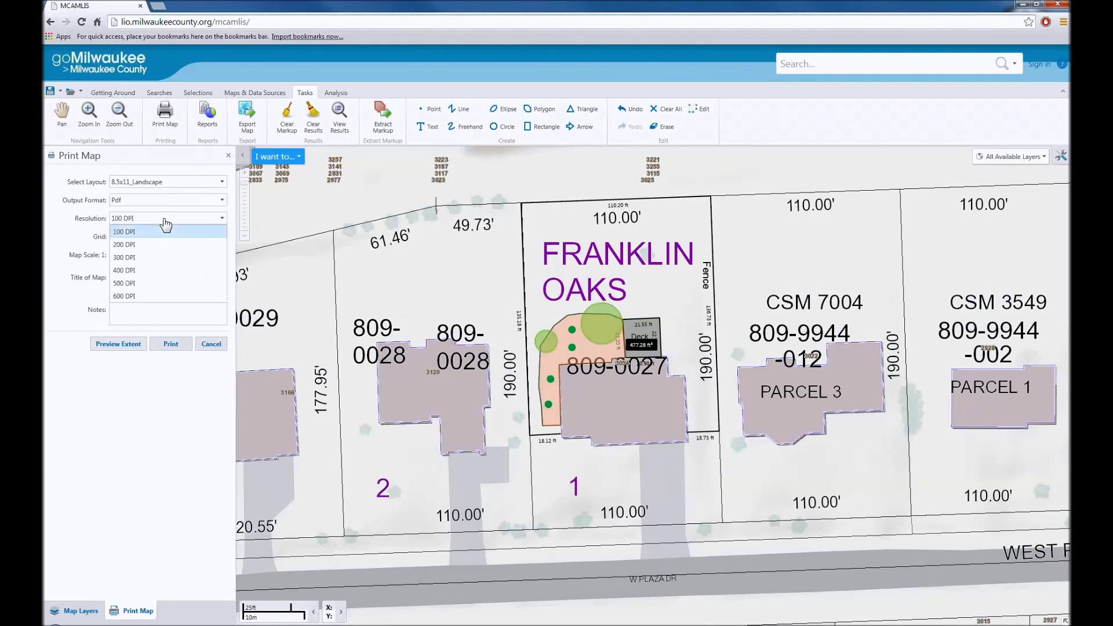
click(165, 223)
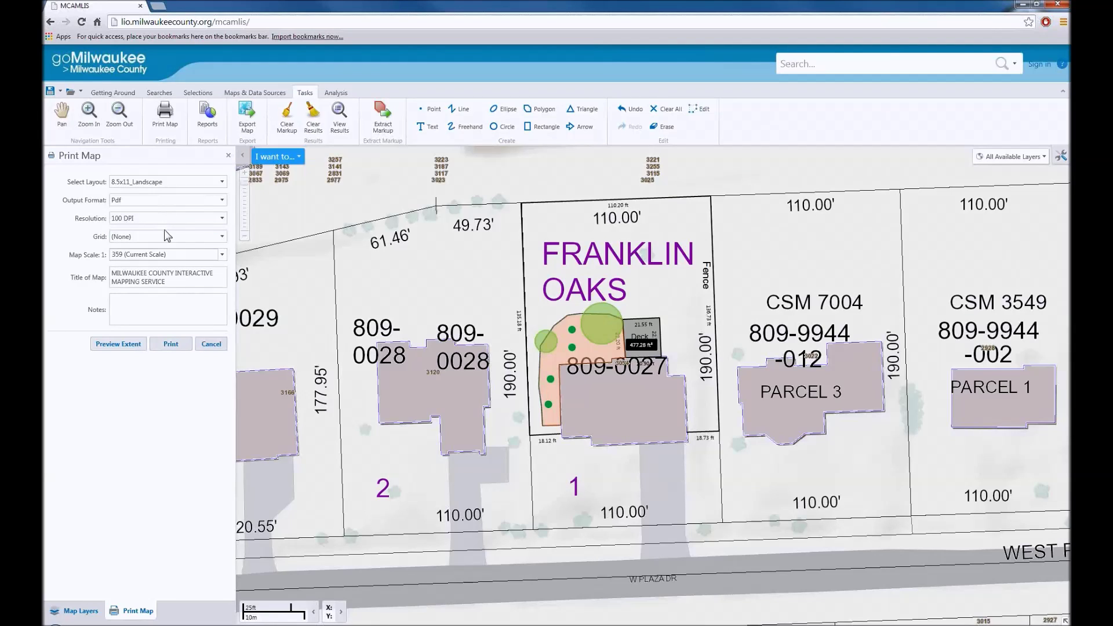
click(167, 239)
click(168, 241)
click(222, 256)
click(222, 256)
Preview the print extent and pan the map so the lot fits the print area.
click(122, 345)
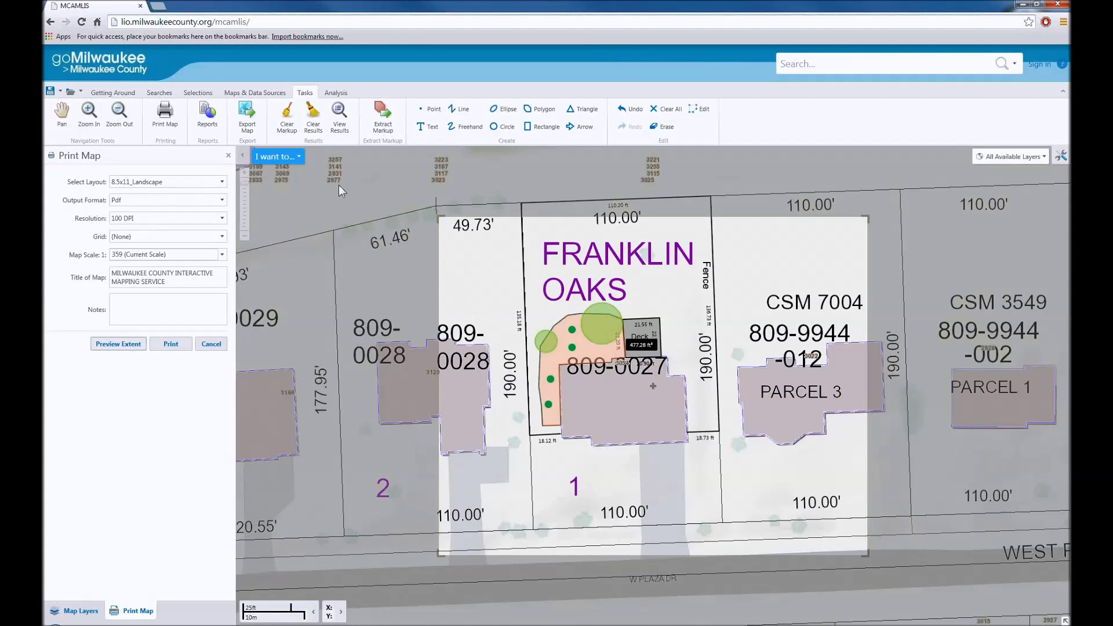
click(62, 120)
drag(503, 315, 534, 371)
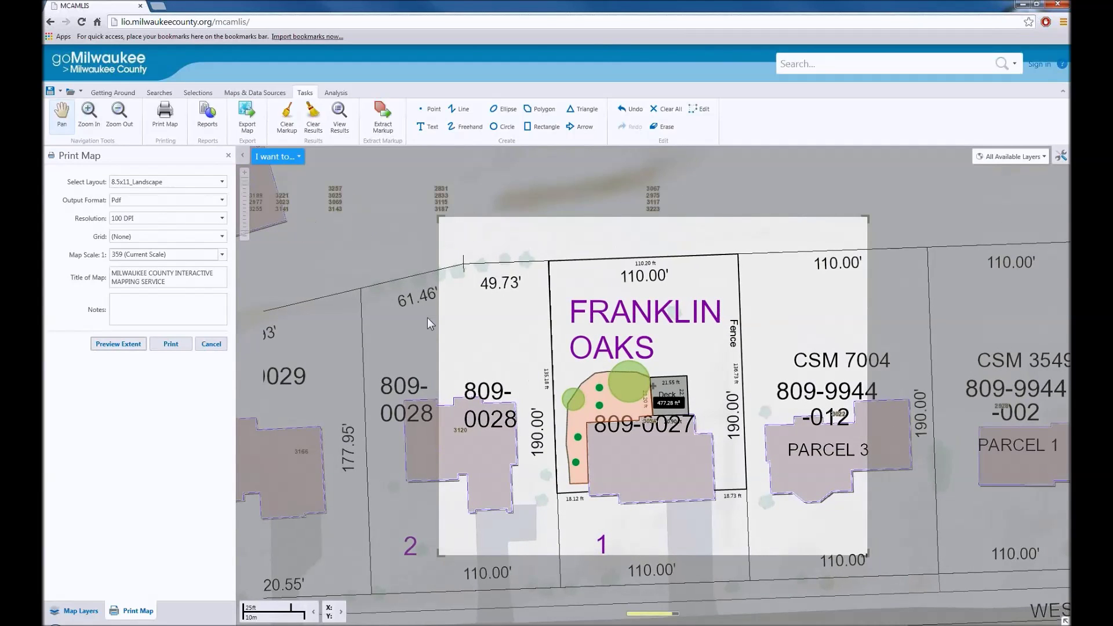
click(118, 345)
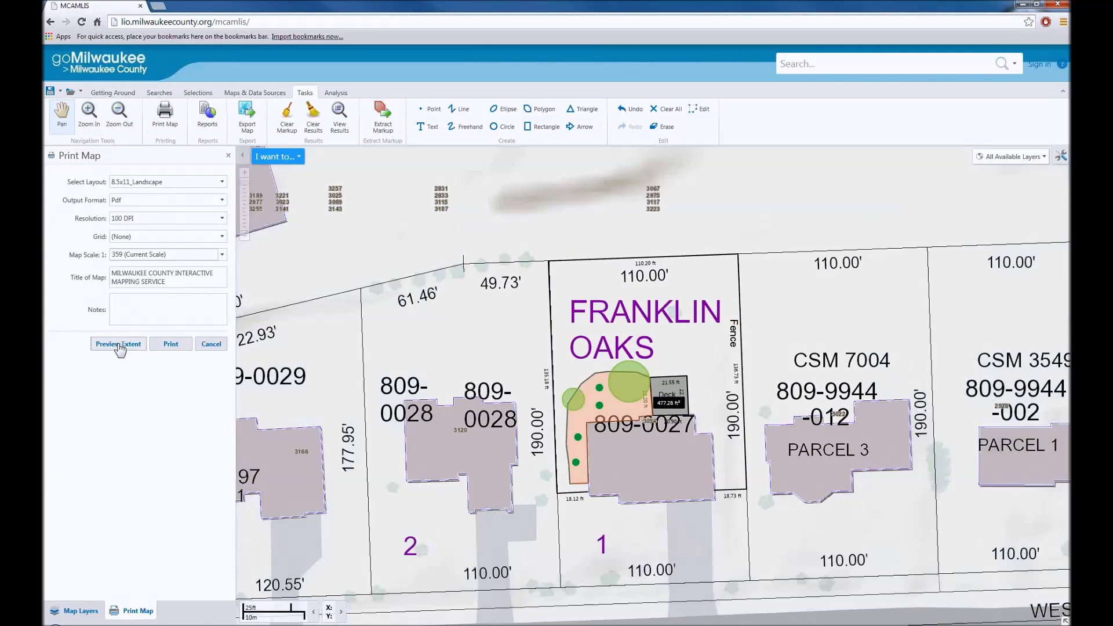
Title the map 'New Fence', print it to PDF, and open the result.
drag(174, 282, 107, 270)
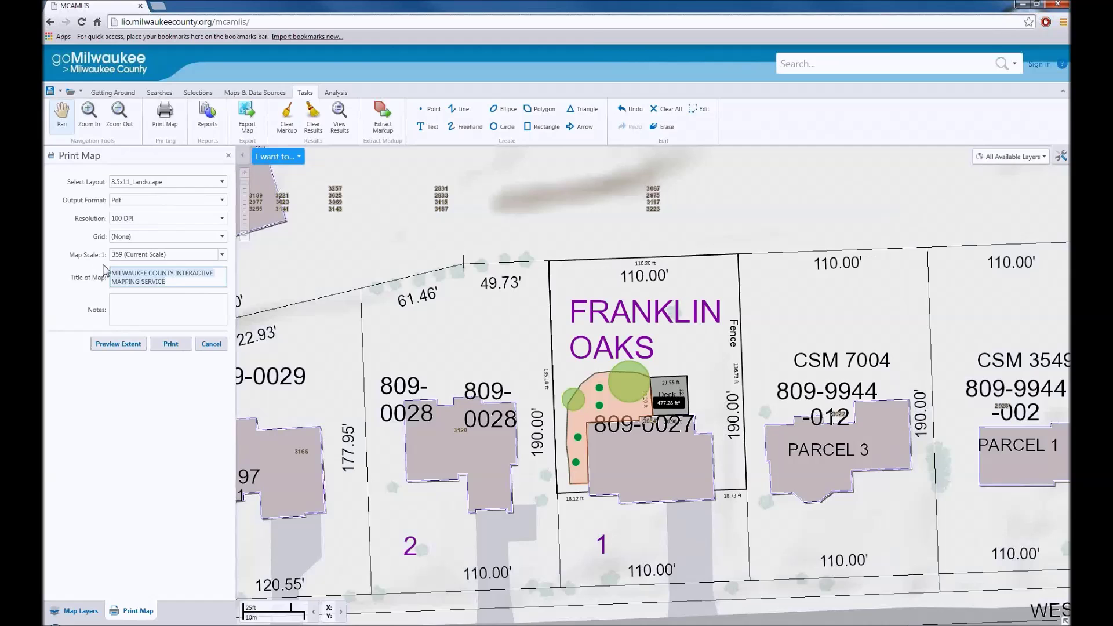
text(New Fen)
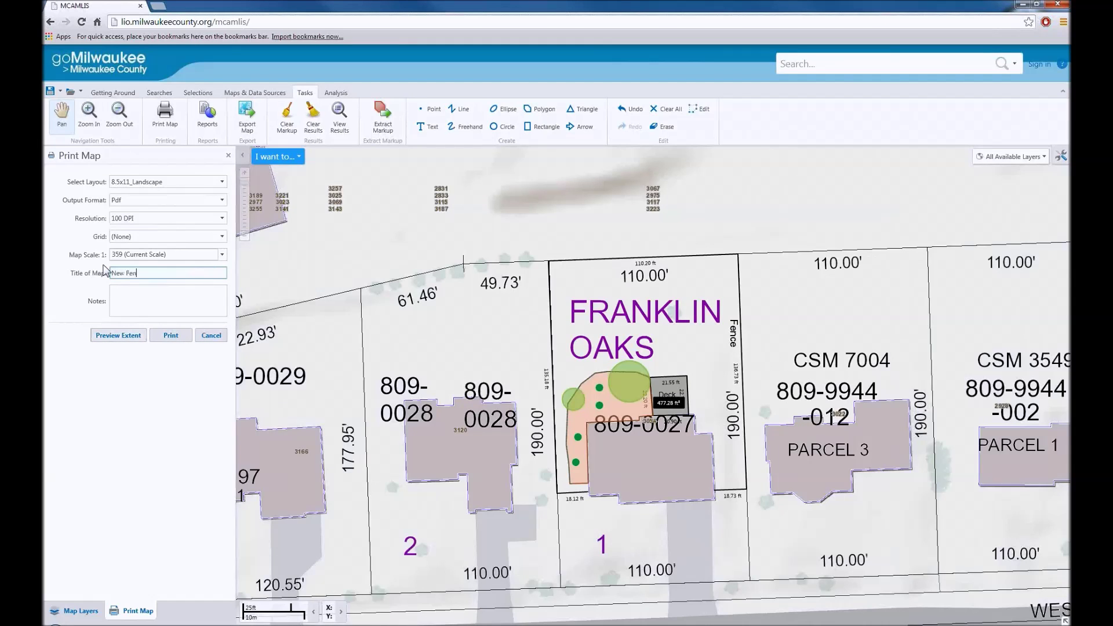
click(170, 336)
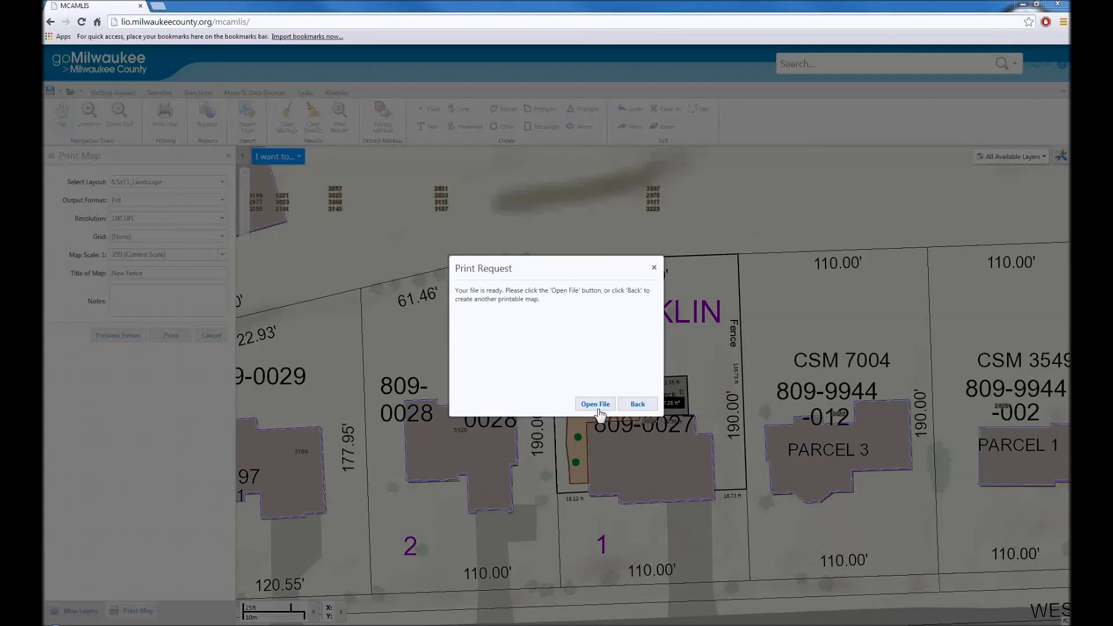
click(596, 406)
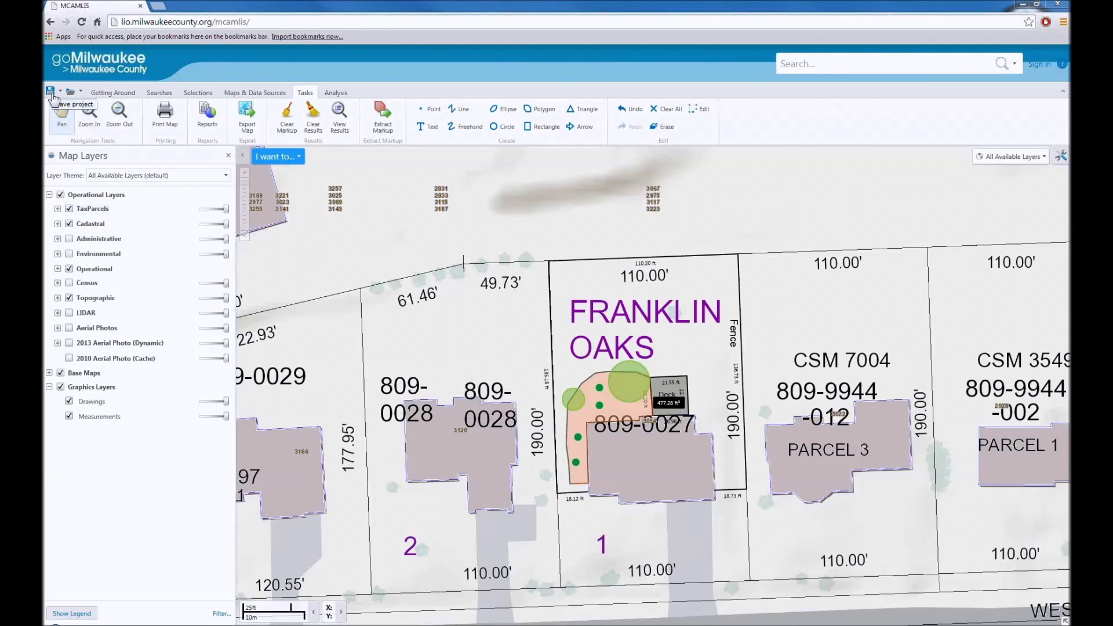
Save the marked-up map as the project 'Tutorial5'.
click(51, 91)
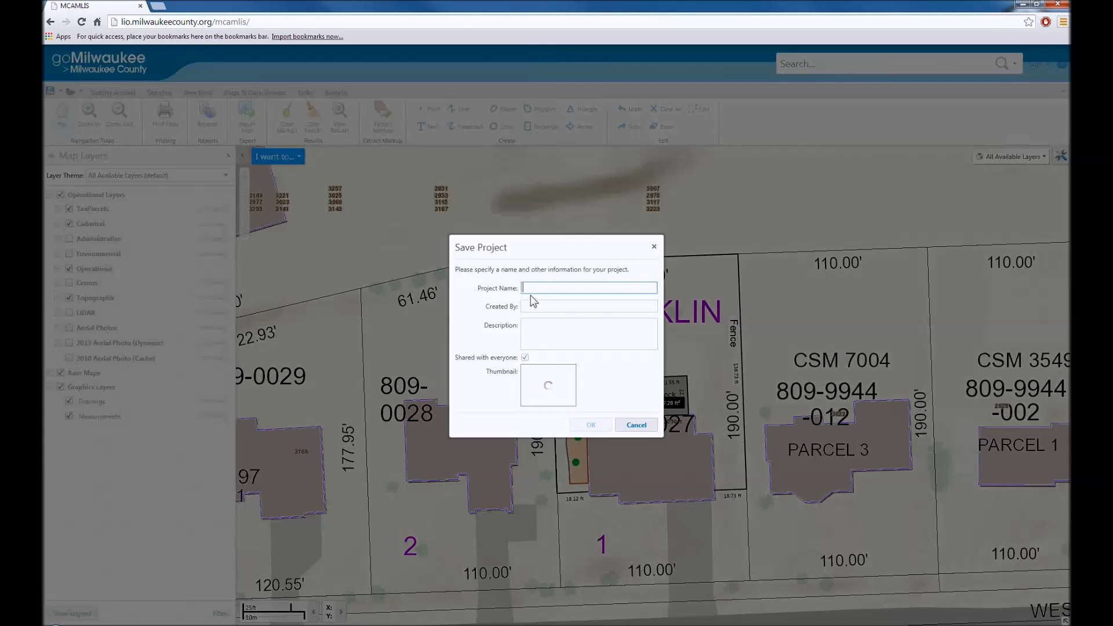
text(Tutorial5)
click(589, 426)
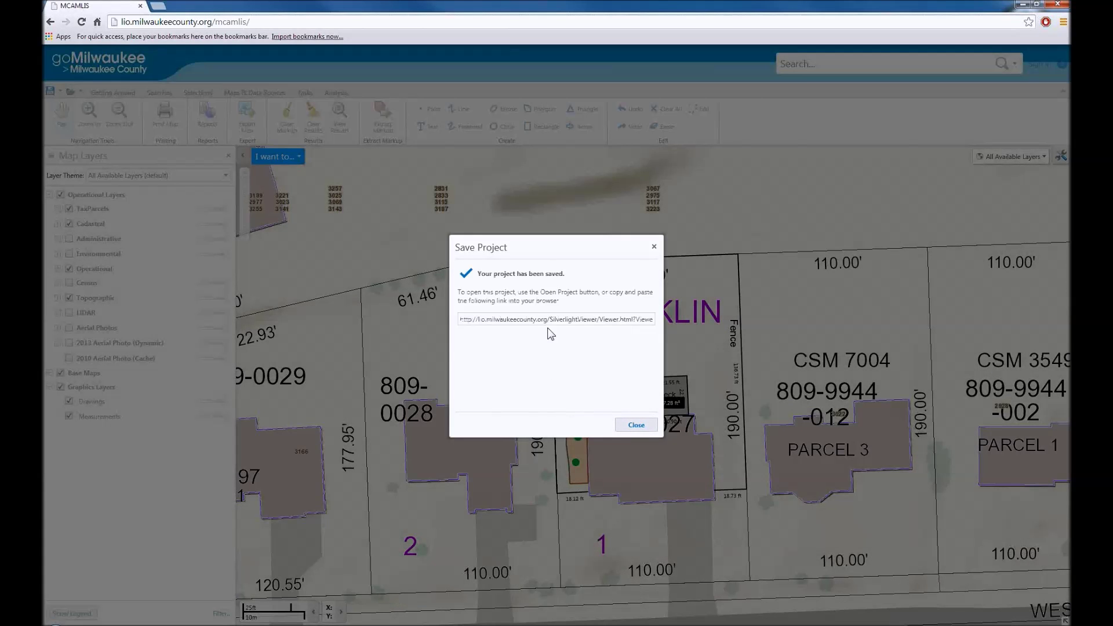
click(636, 426)
Filter the saved projects for 'Tutorial5' and select it.
click(70, 92)
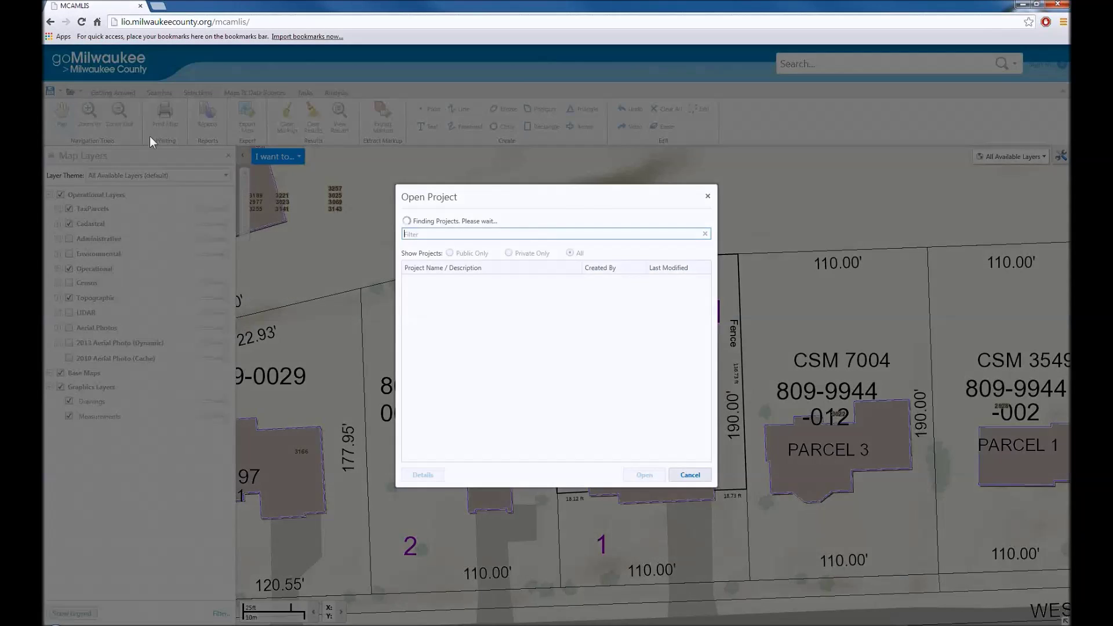
text(Tutorial)
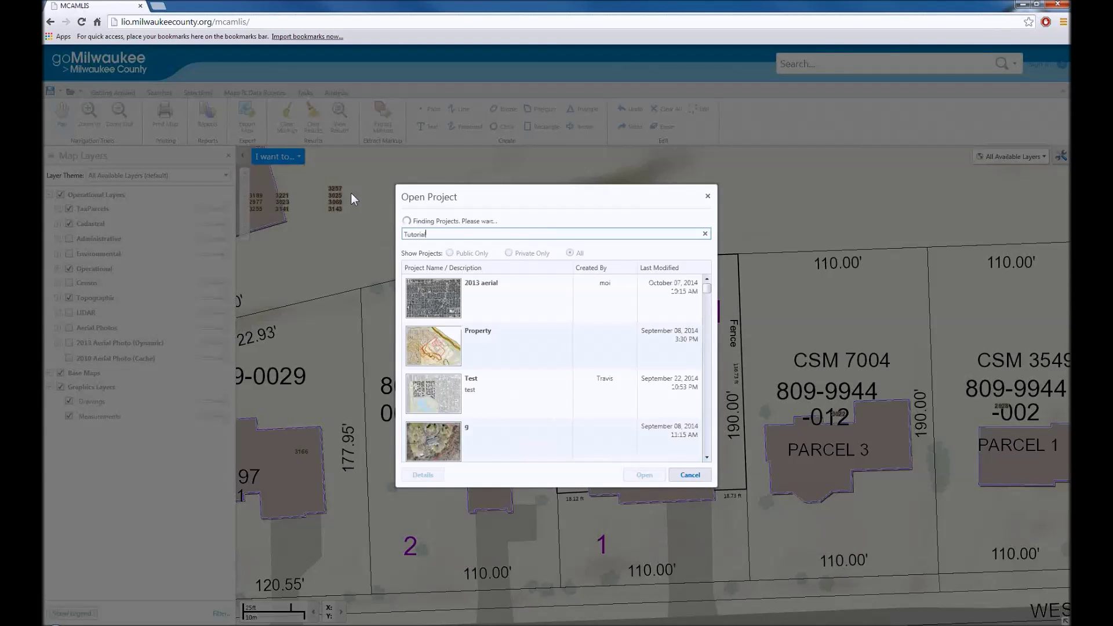
text(5)
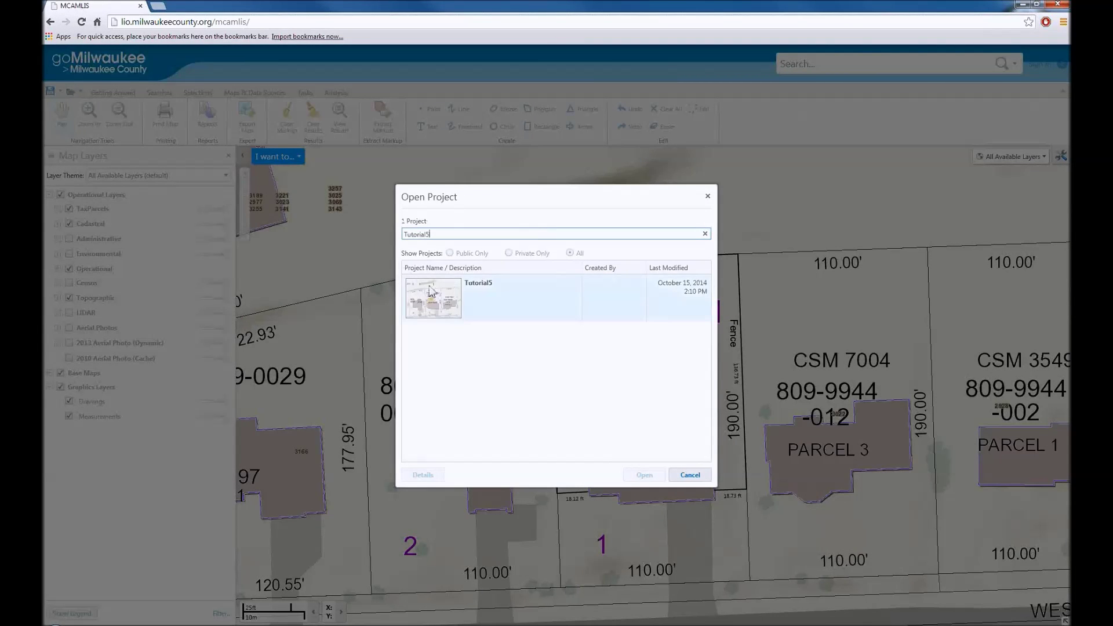
click(430, 293)
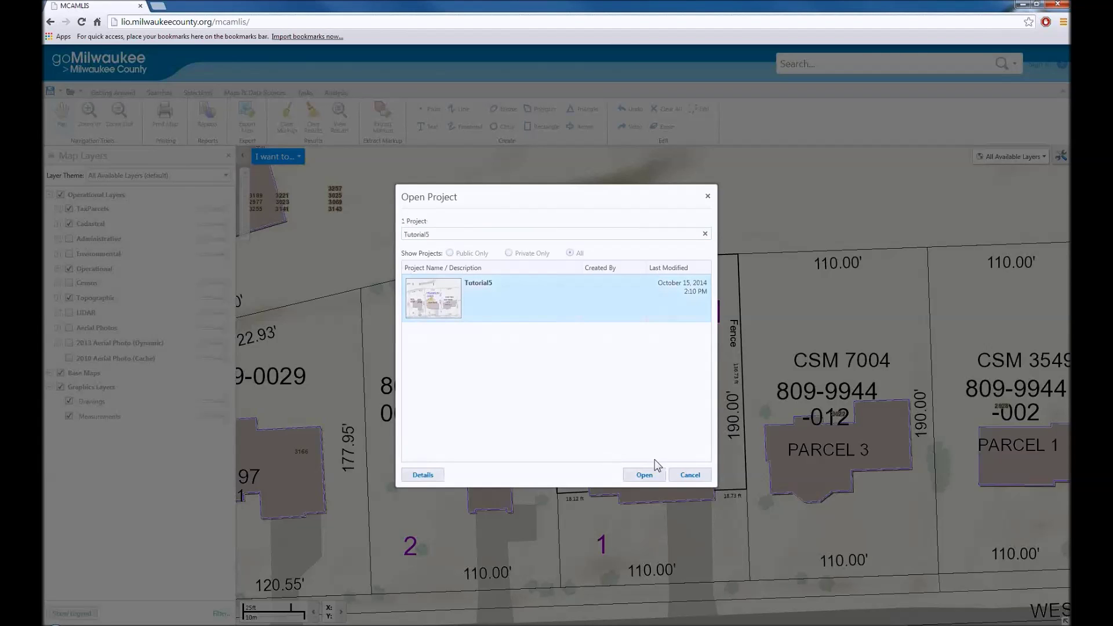